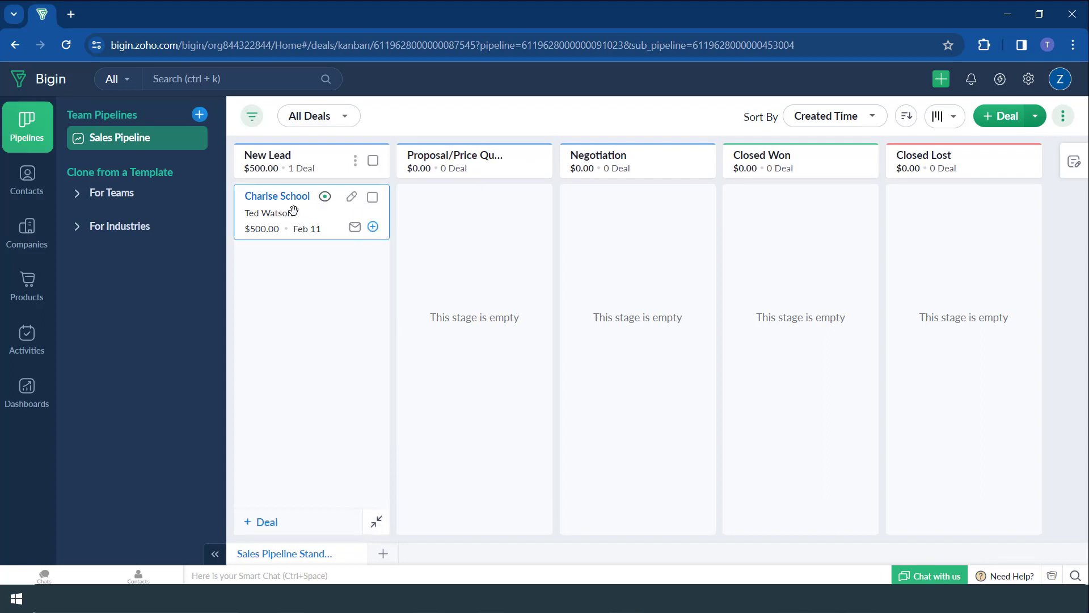
- Move the $500.00 Charlse School deal from New Lead into Proposal/Price Quote and confirm
left_click_drag(331, 235, 448, 236)
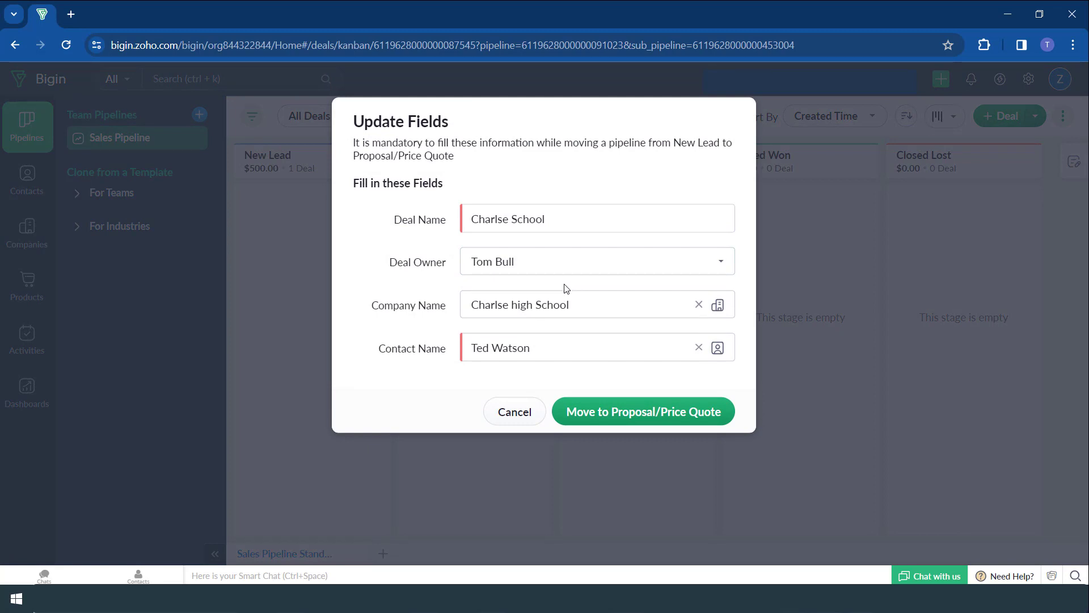
left_click(616, 418)
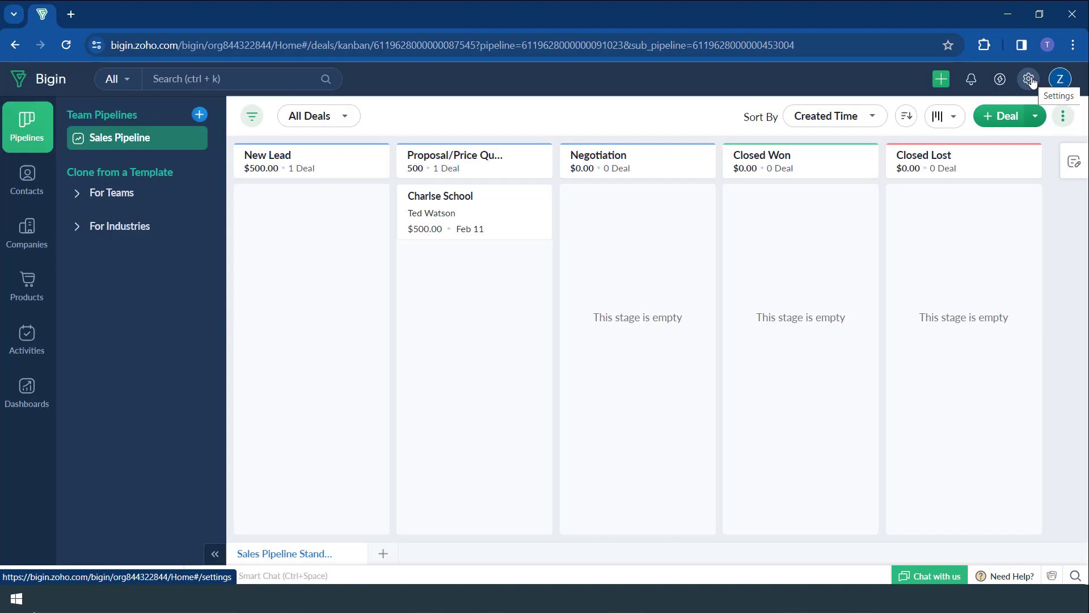
left_click(1030, 80)
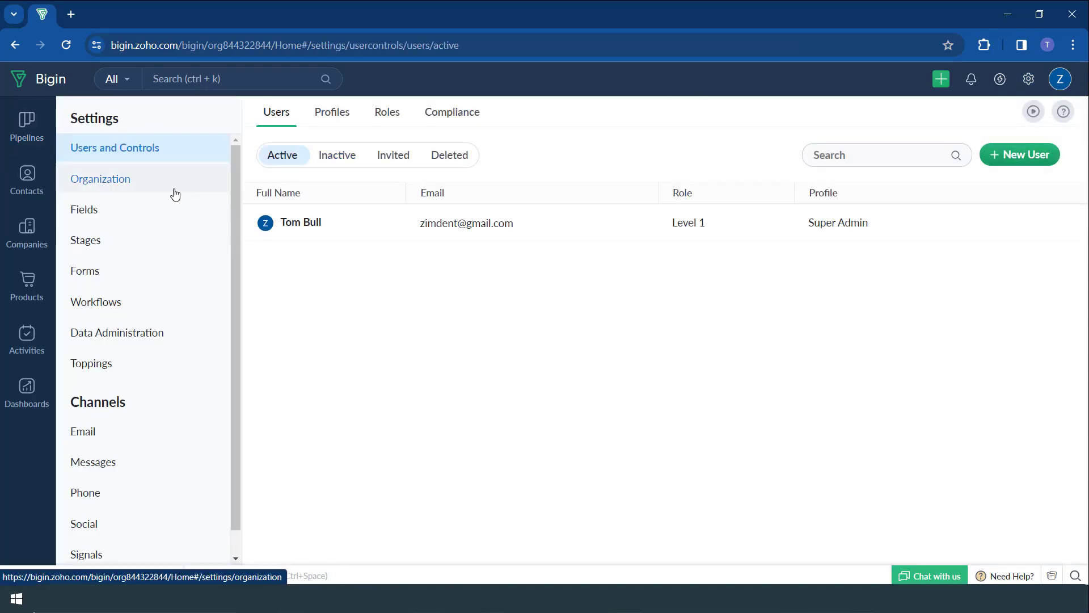
left_click(136, 242)
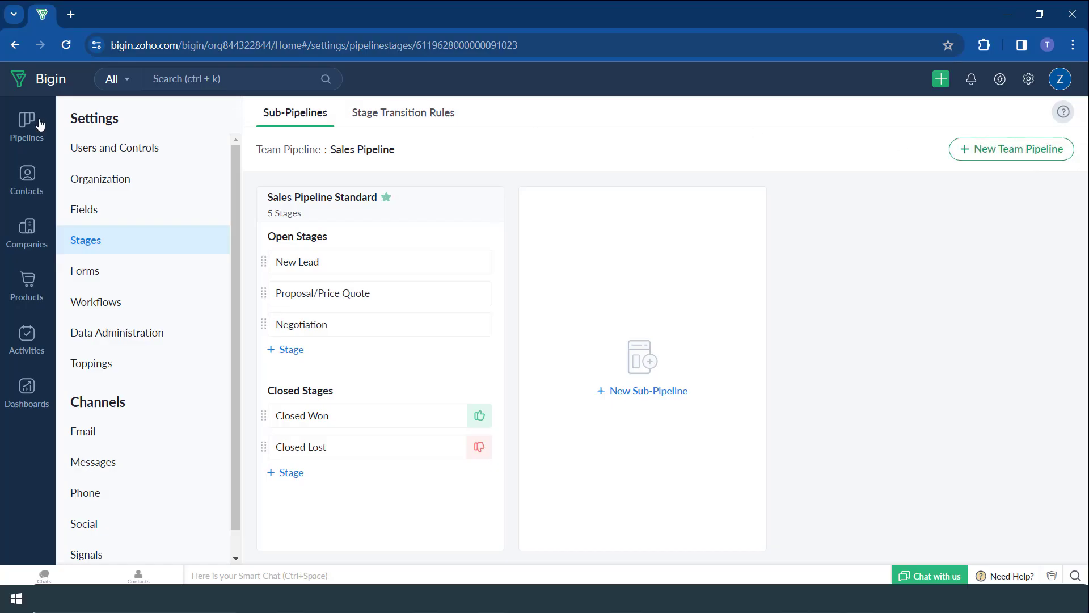
left_click(19, 132)
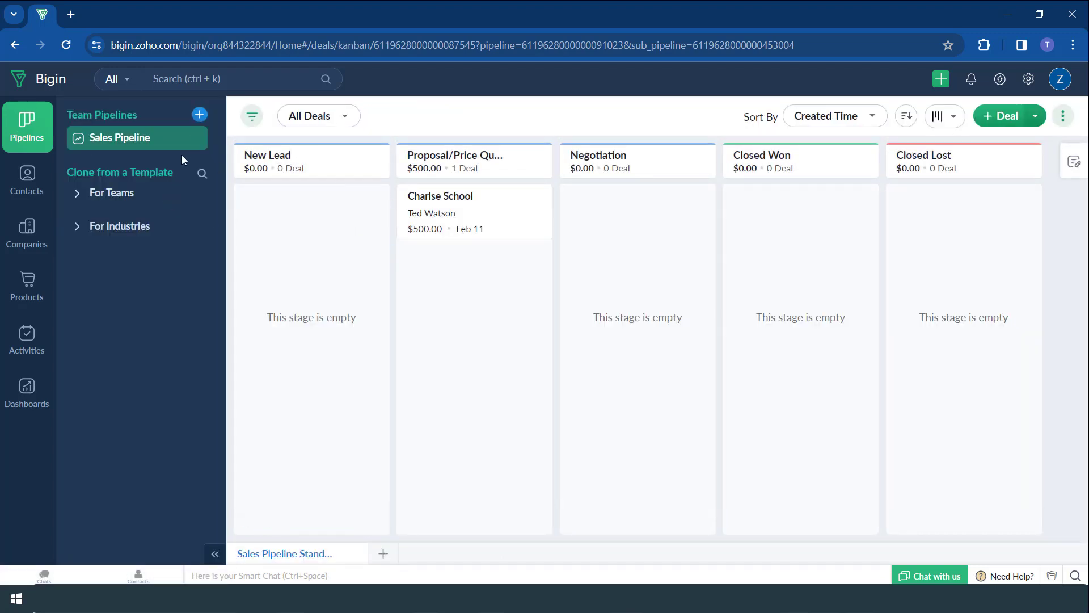
- Use the + beside Team Pipelines to start a new team pipeline
left_click(199, 115)
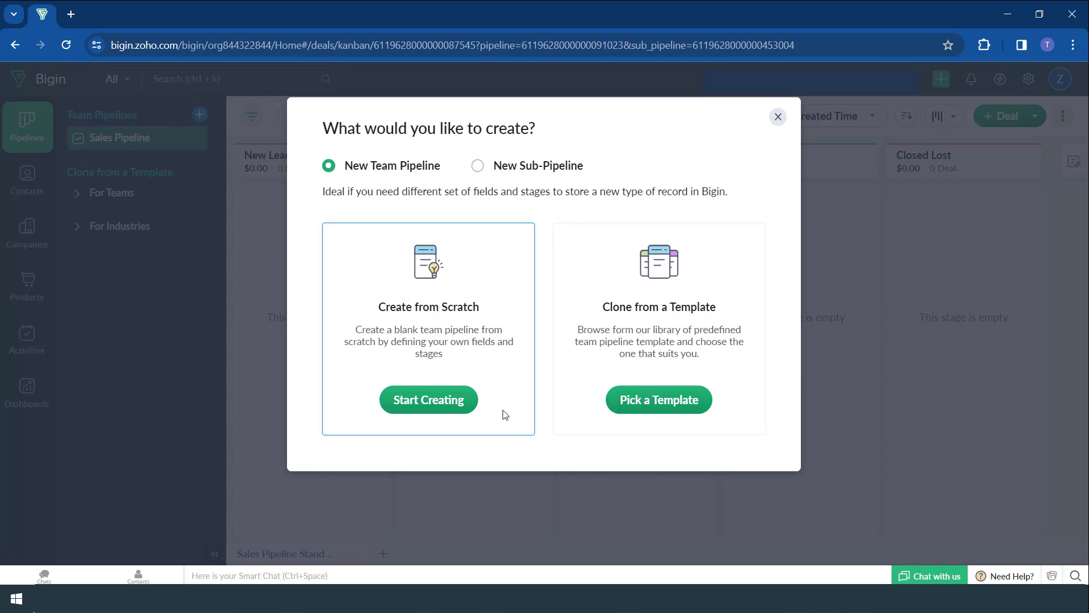
- Build from scratch a pipeline named 'Car Rental - small cars' with records Deals / Deal
left_click(471, 393)
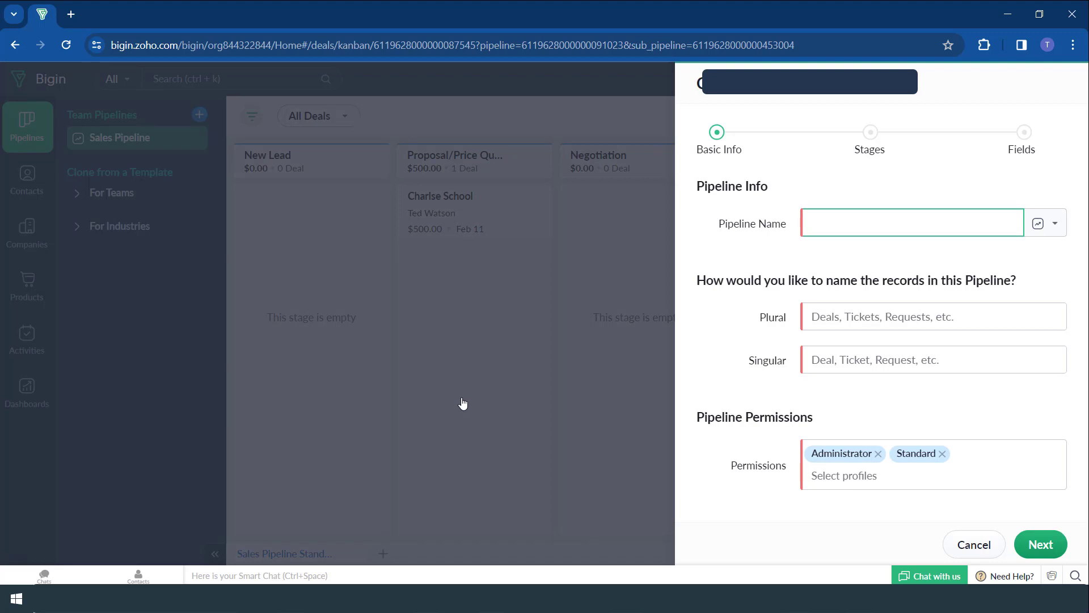
type("Car Rental - small cars")
left_click(835, 317)
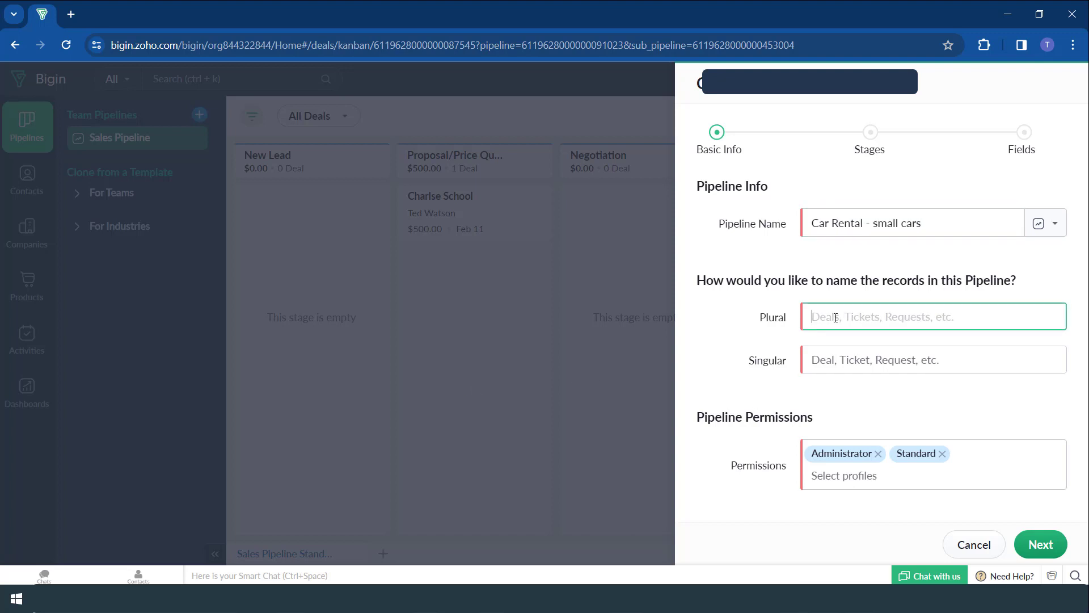
type("Deals")
left_click(835, 364)
type("Deal")
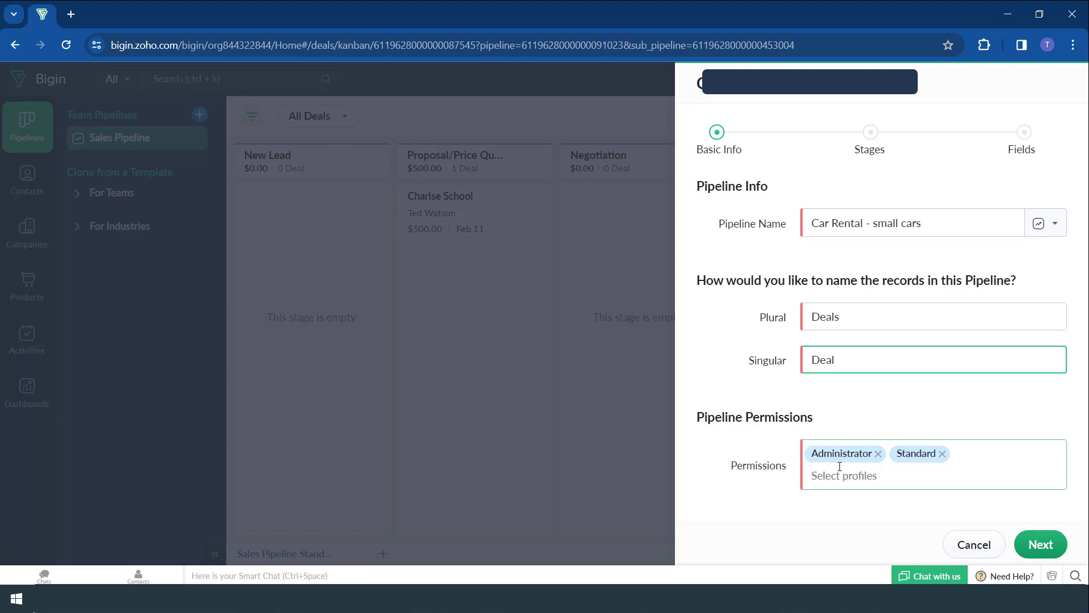
left_click(1049, 549)
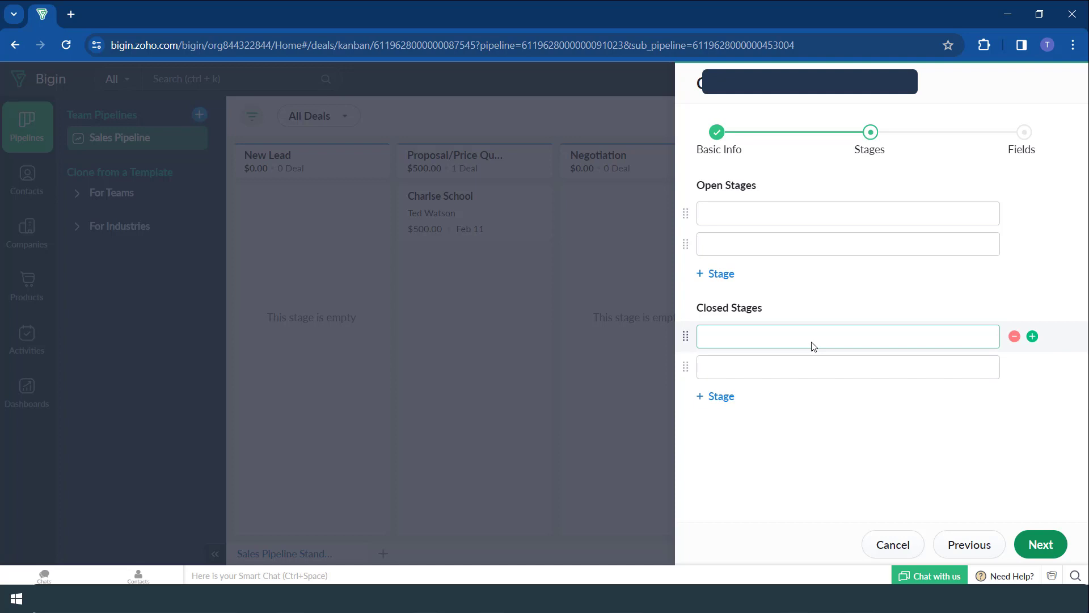
- Add the open stages New lead, Quote and Documents
left_click(779, 223)
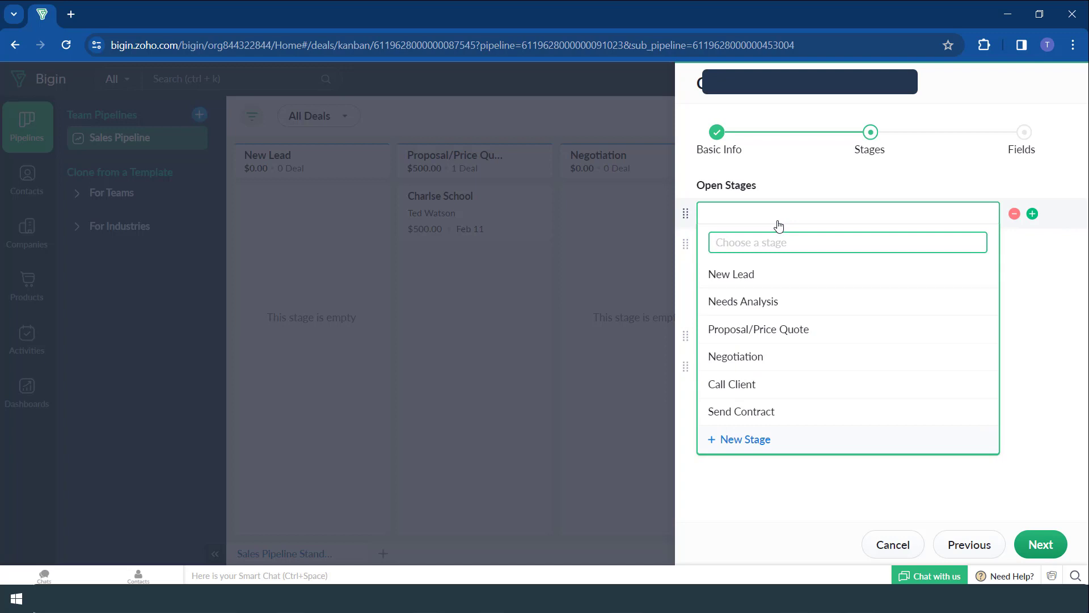
type("New")
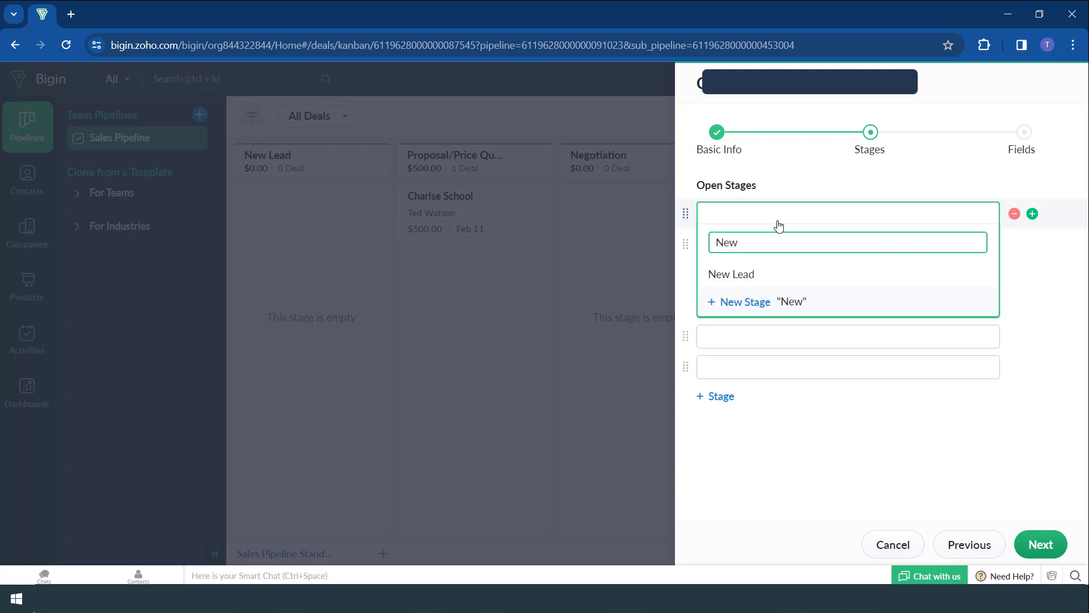
type(" lead")
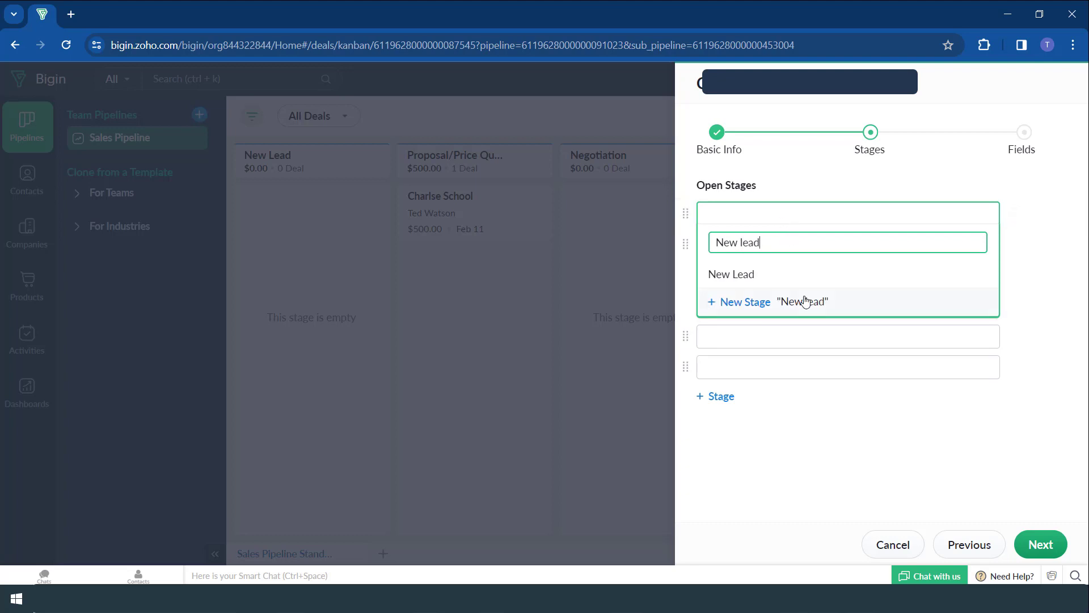
left_click(806, 300)
left_click(776, 245)
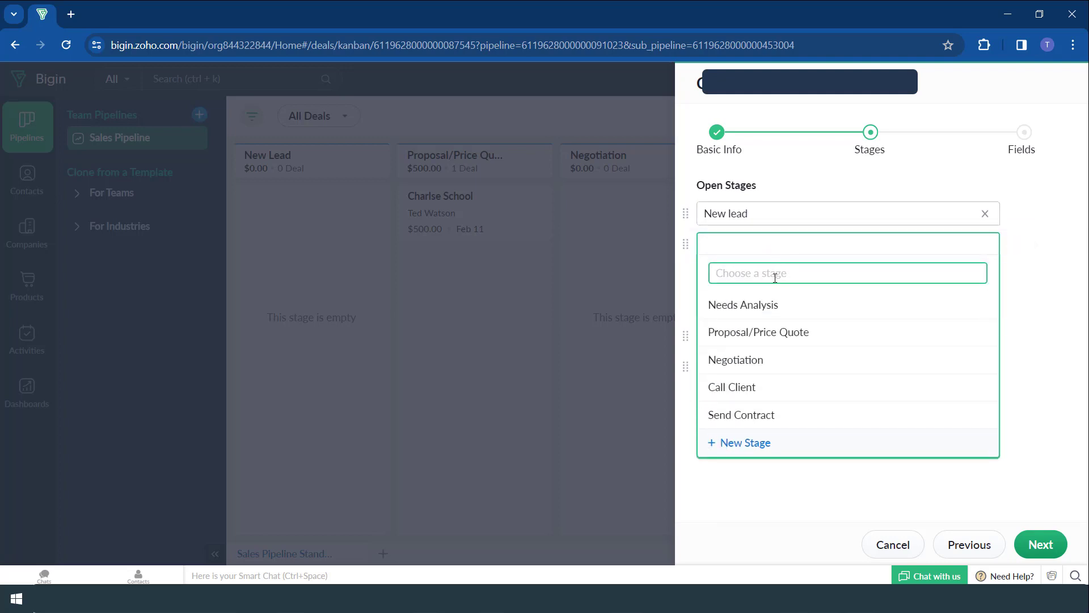
type("Quote")
left_click(805, 335)
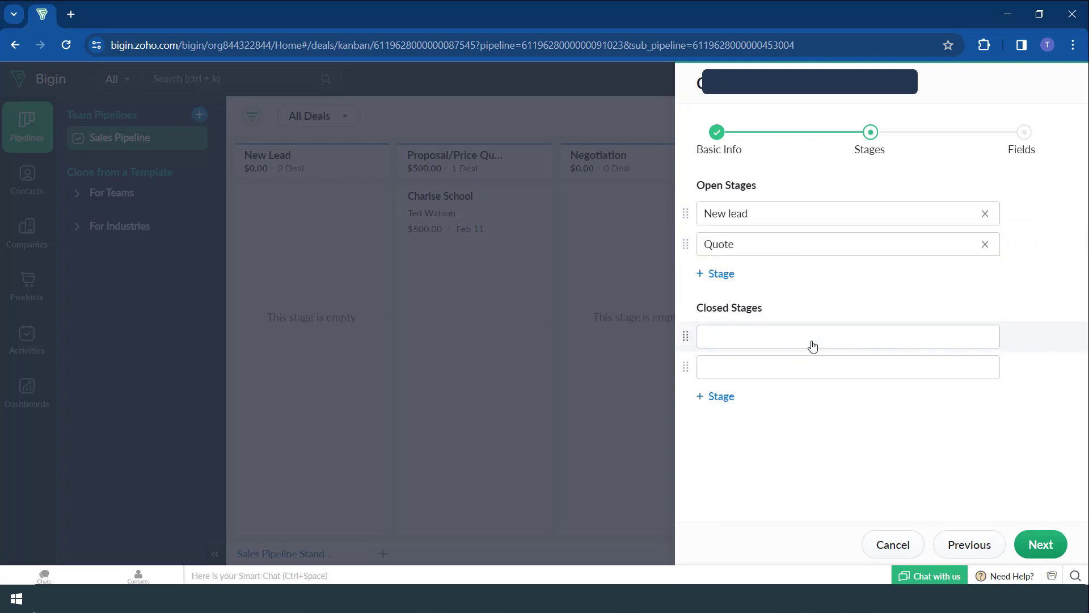
left_click(725, 275)
left_click(727, 272)
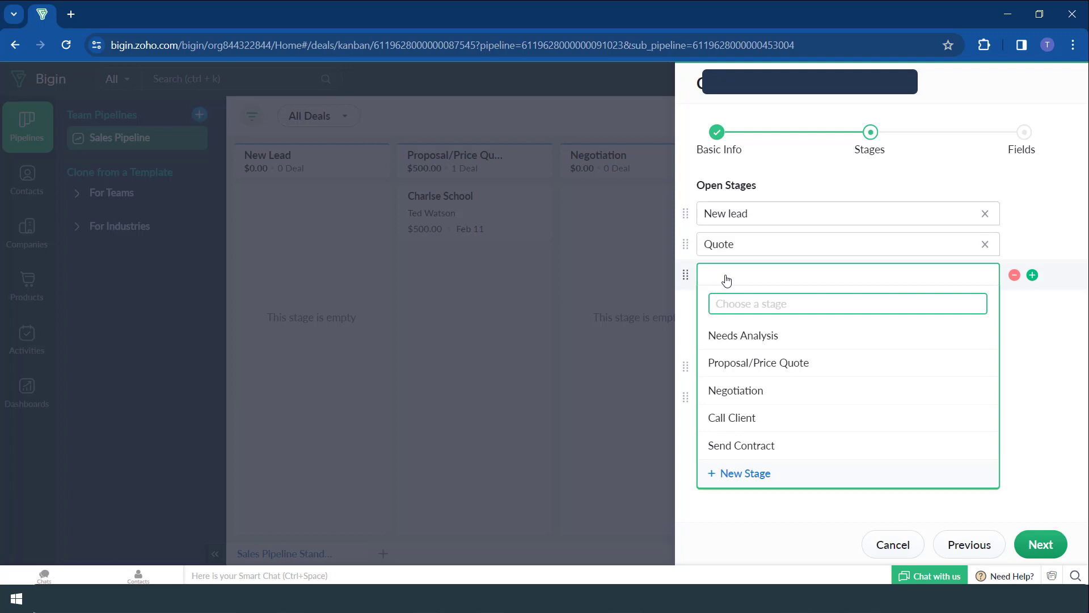
type("Documents")
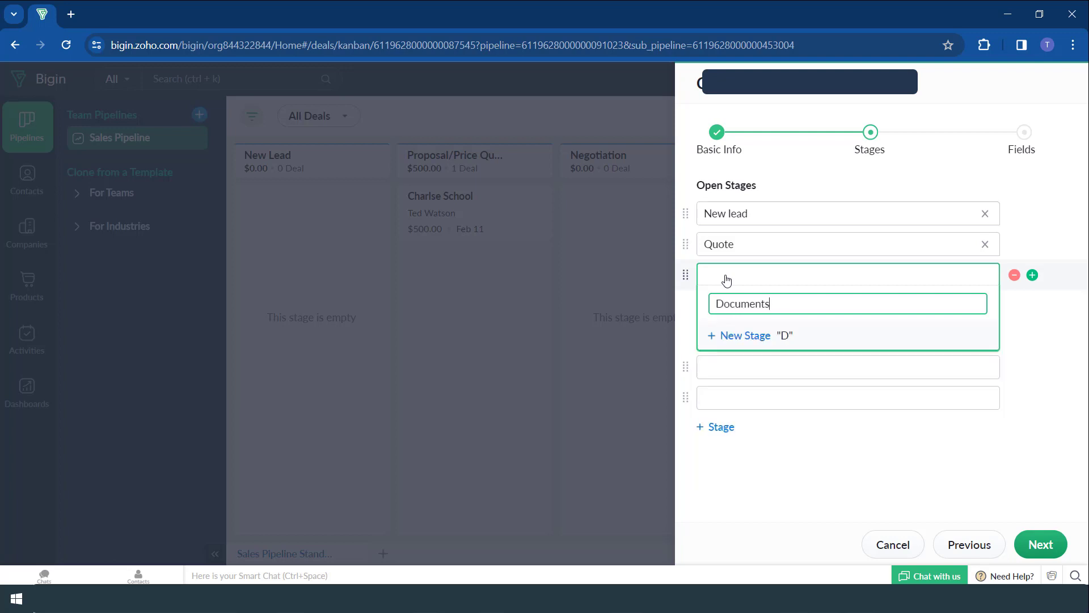
left_click(783, 334)
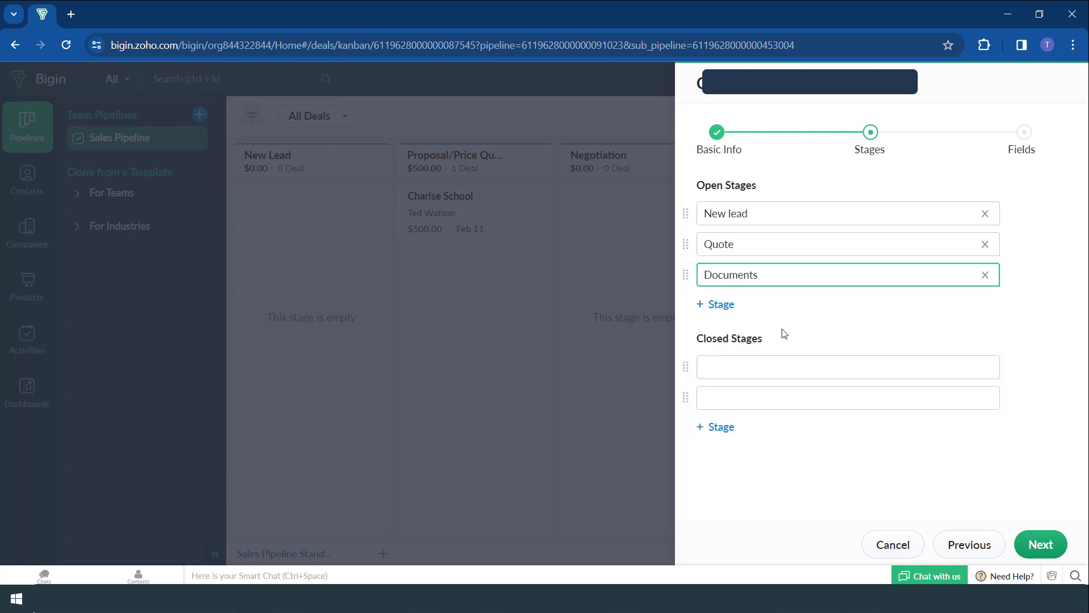
- Add the closed stages Won and Lost, then continue to the Fields step
left_click(739, 374)
type("Won")
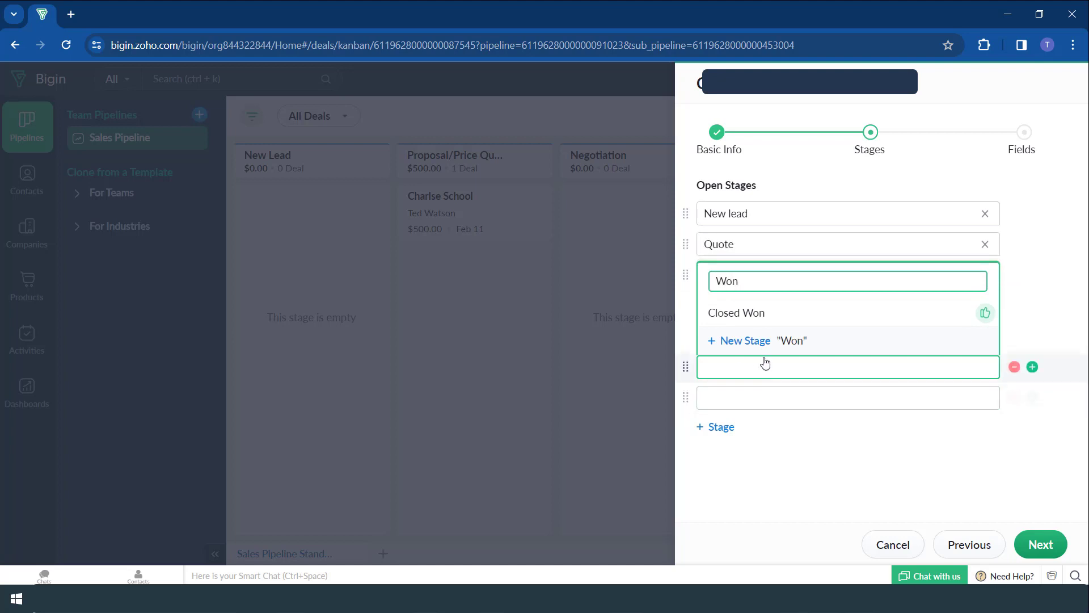
key("Return")
left_click(768, 401)
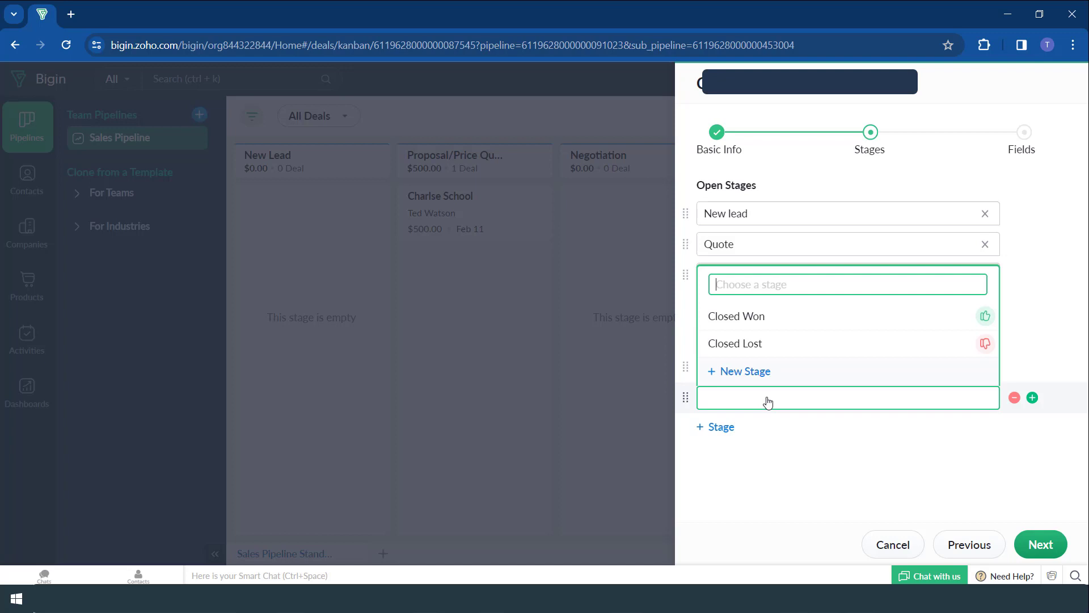
type("Lost")
left_click(781, 371)
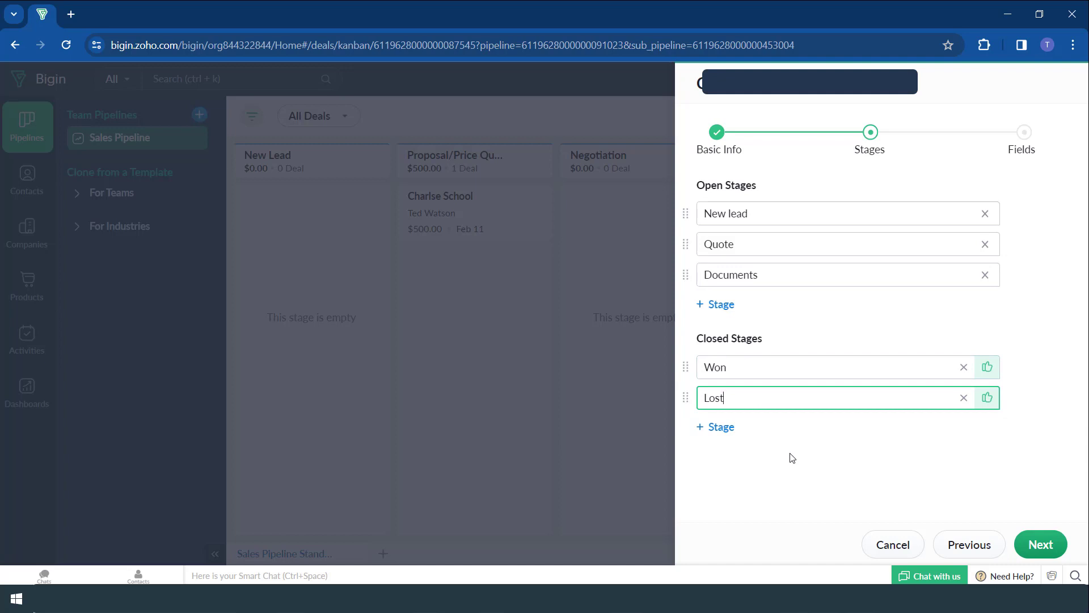
left_click(1041, 551)
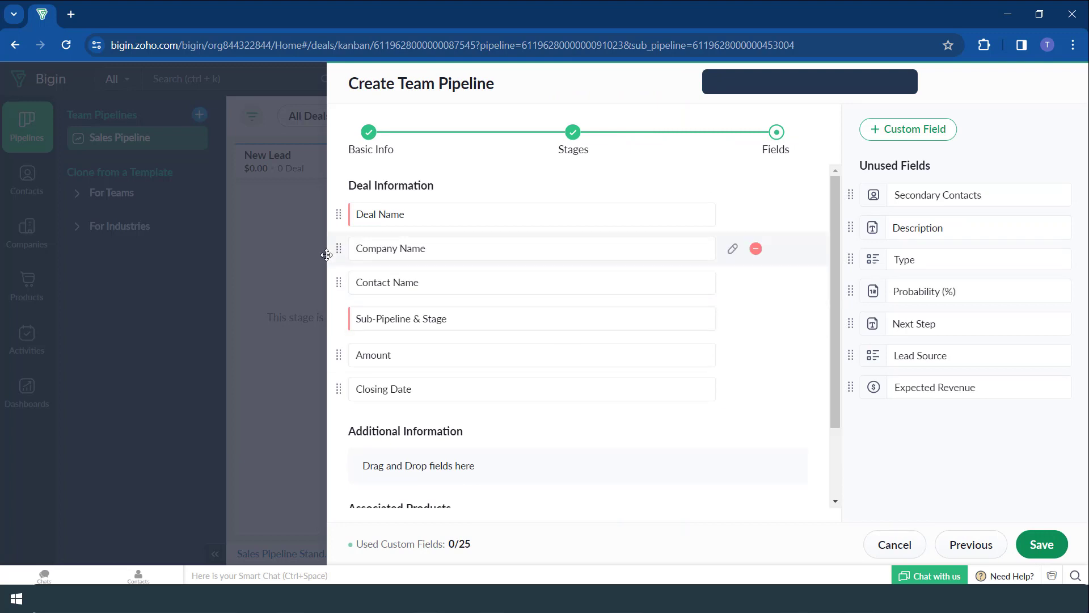
- Remove Company Name, add Description to the deal fields, and save the pipeline
scroll(381, 216, "down", 2)
scroll(401, 217, "up", 2)
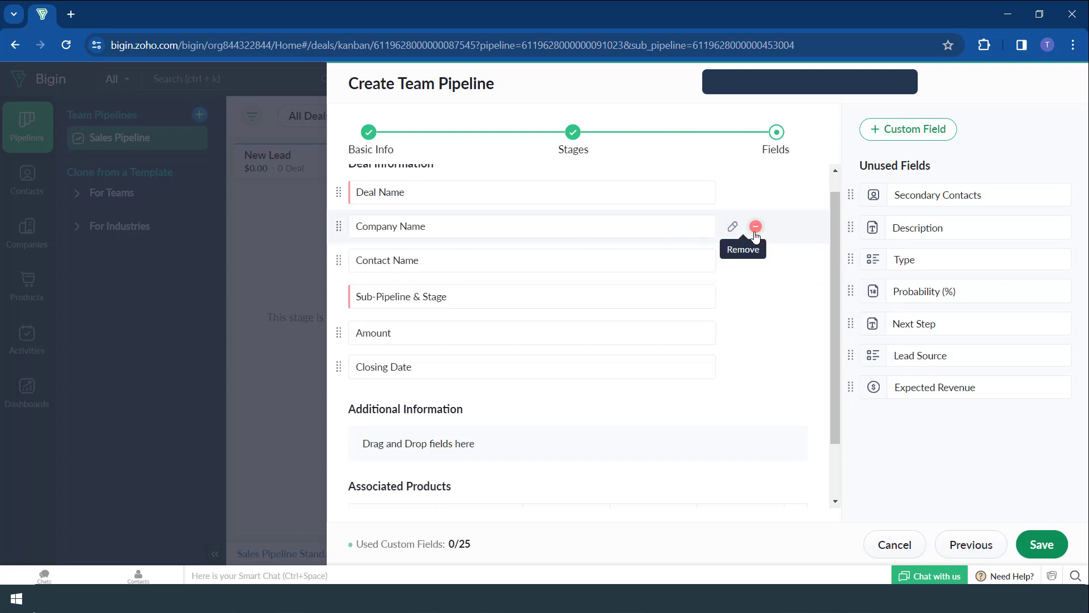
left_click(755, 228)
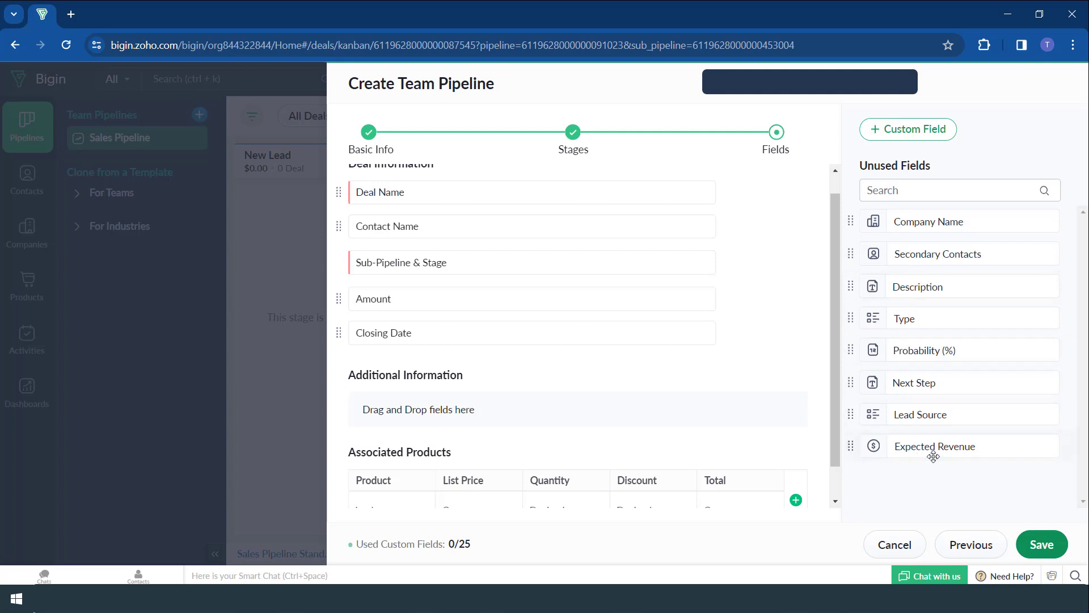
left_click_drag(920, 288, 418, 295)
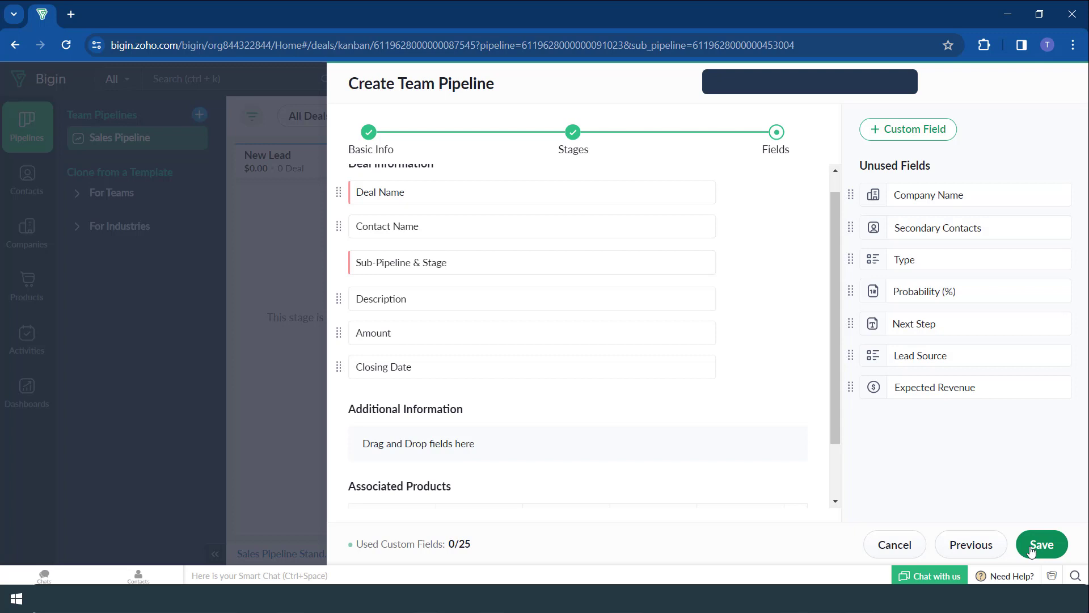
scroll(603, 437, "down", 2)
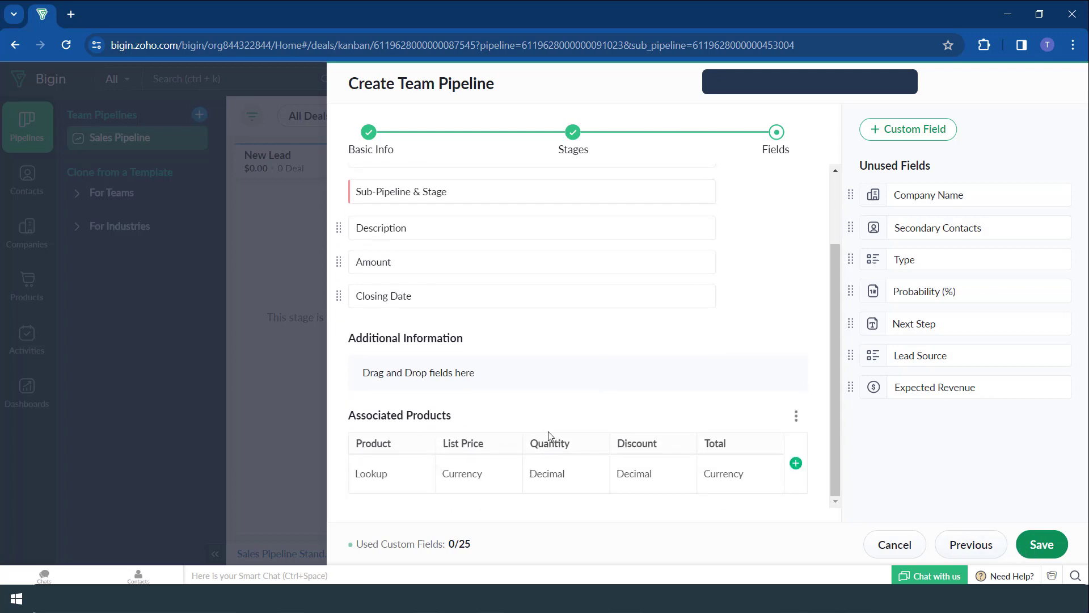
left_click(1040, 545)
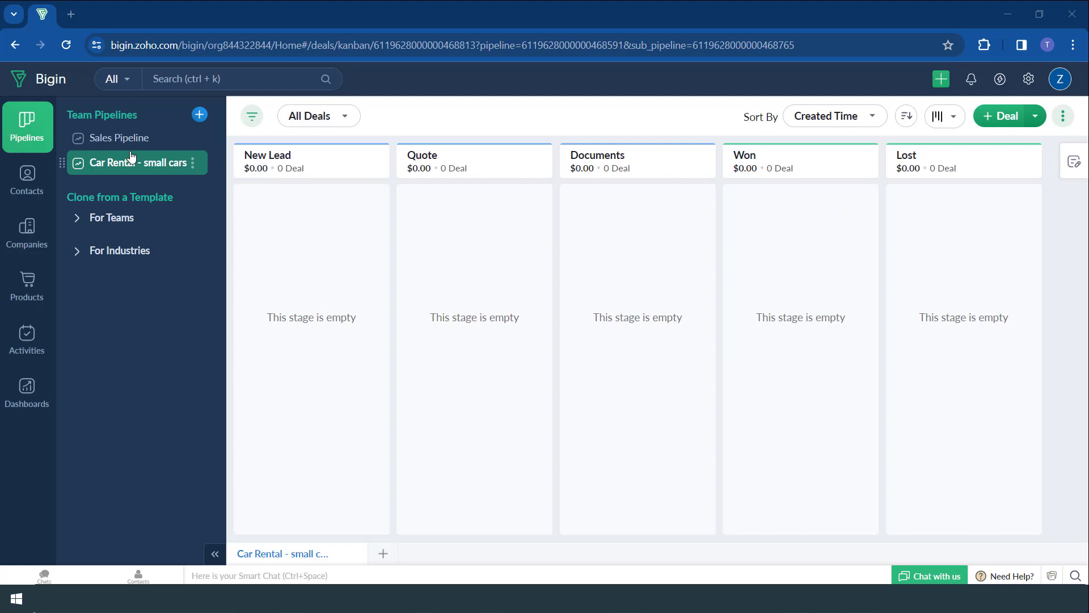
left_click(104, 141)
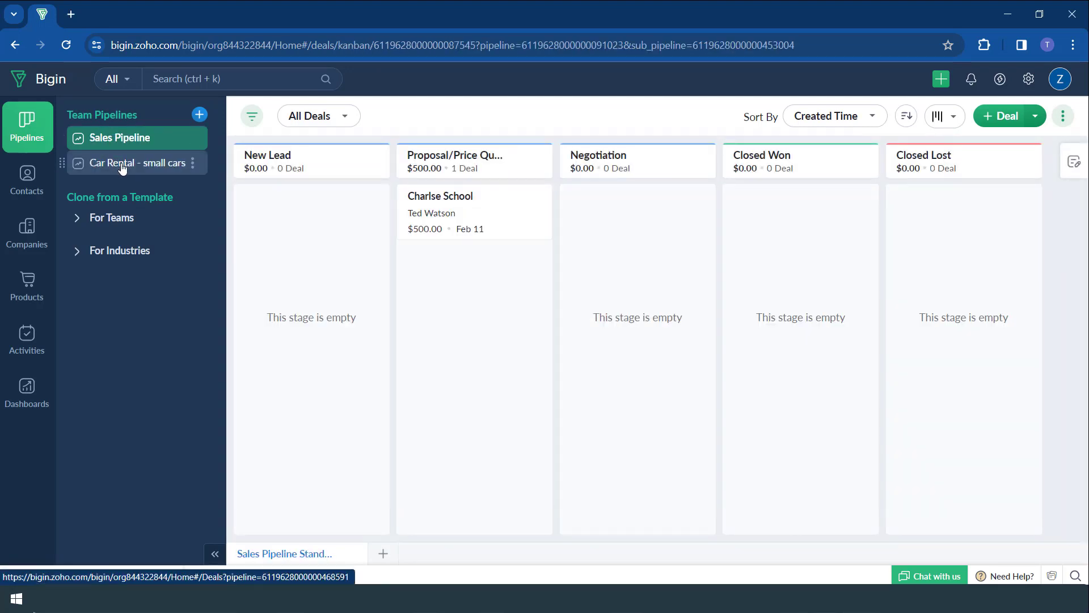
left_click(122, 166)
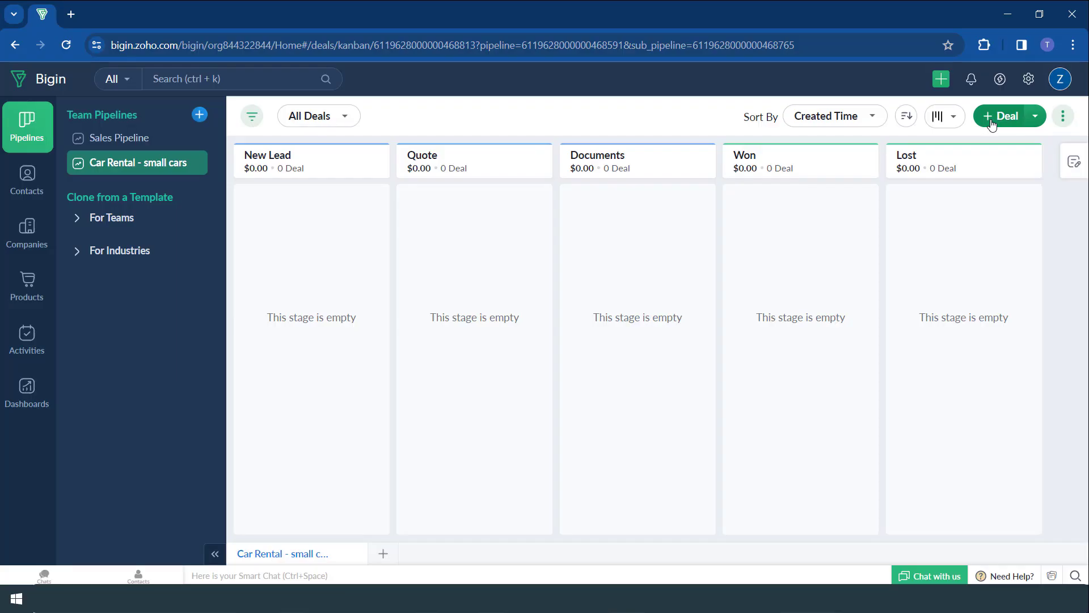
- Start a new deal named after the customer and begin creating its contact
left_click(994, 118)
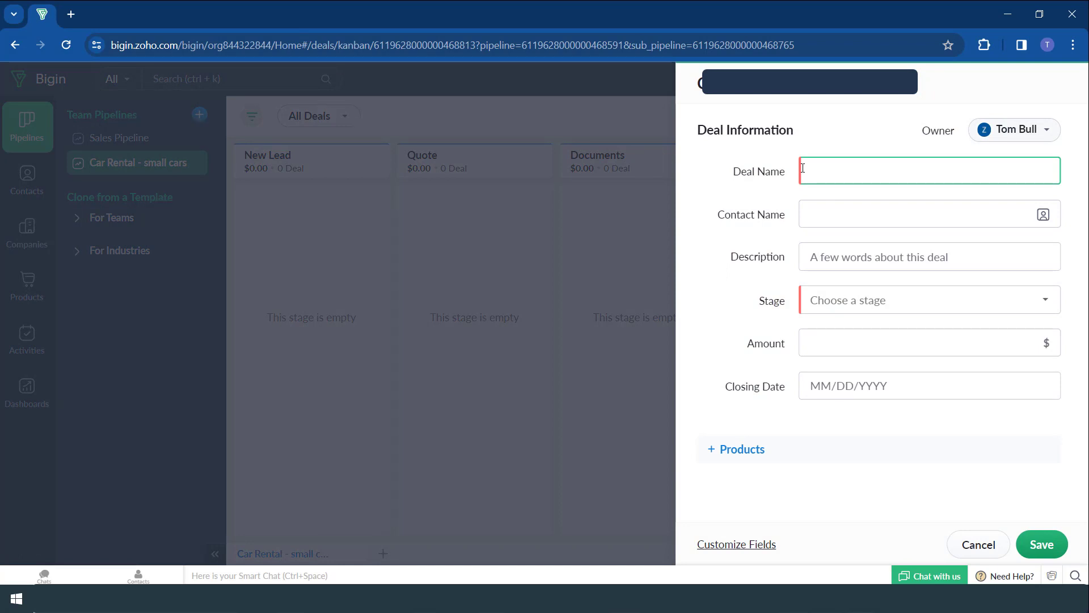
left_click(1036, 134)
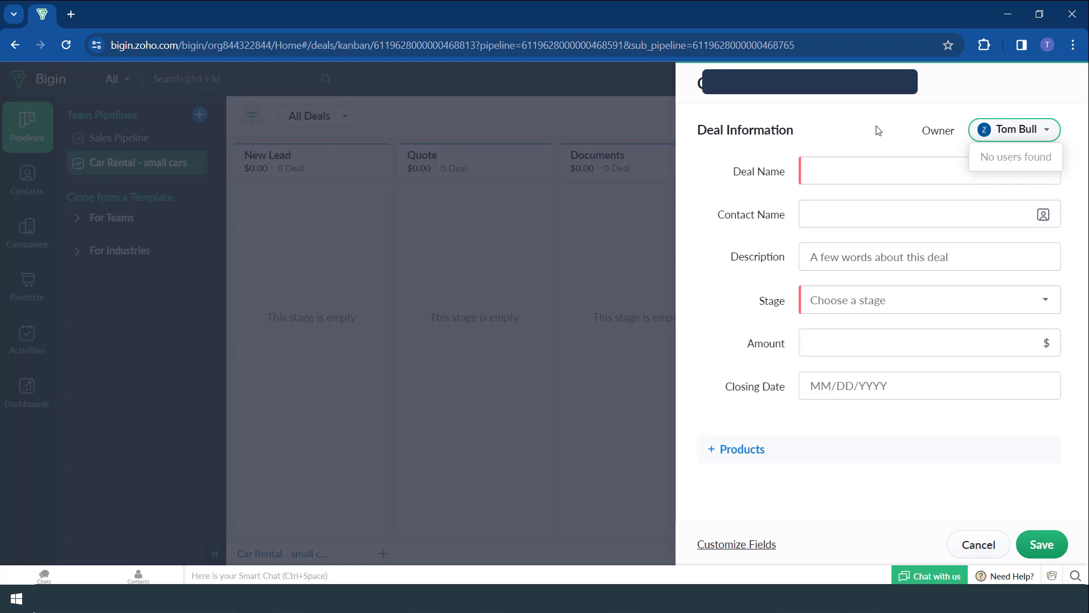
left_click(867, 169)
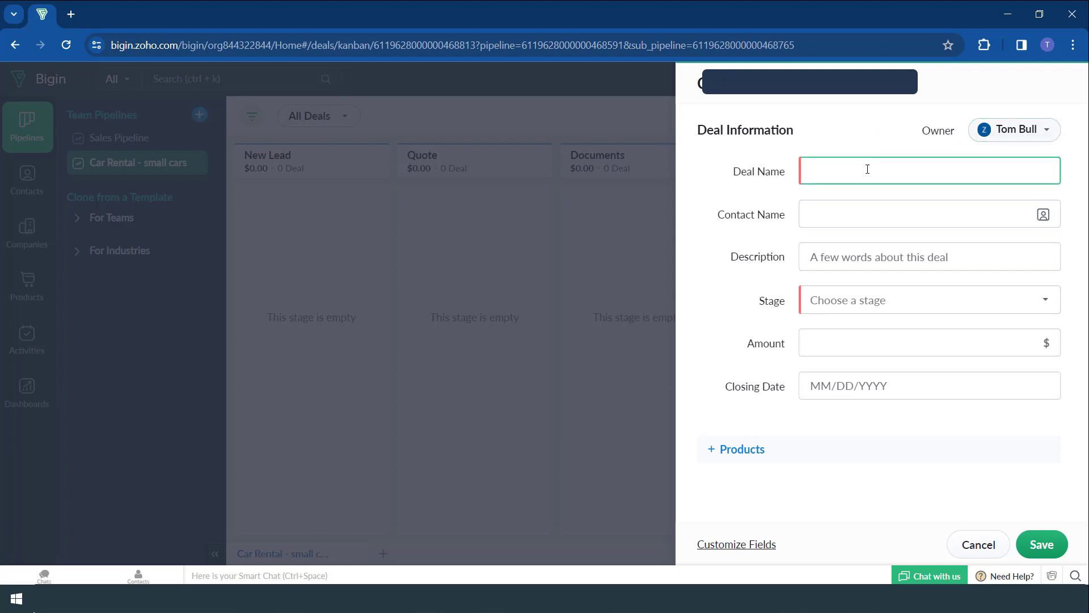
left_click(842, 222)
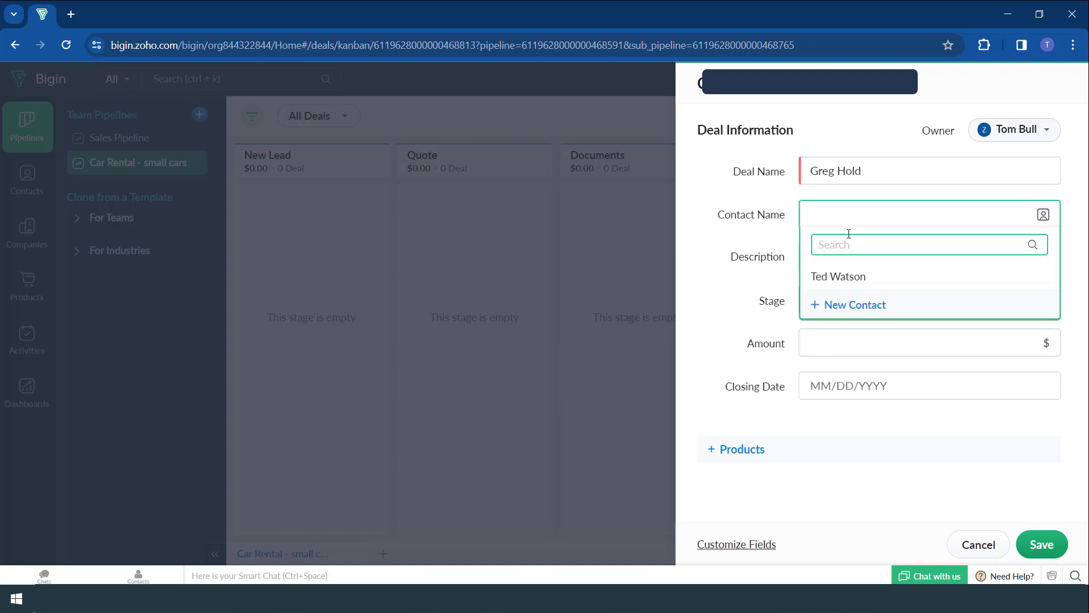
left_click(867, 305)
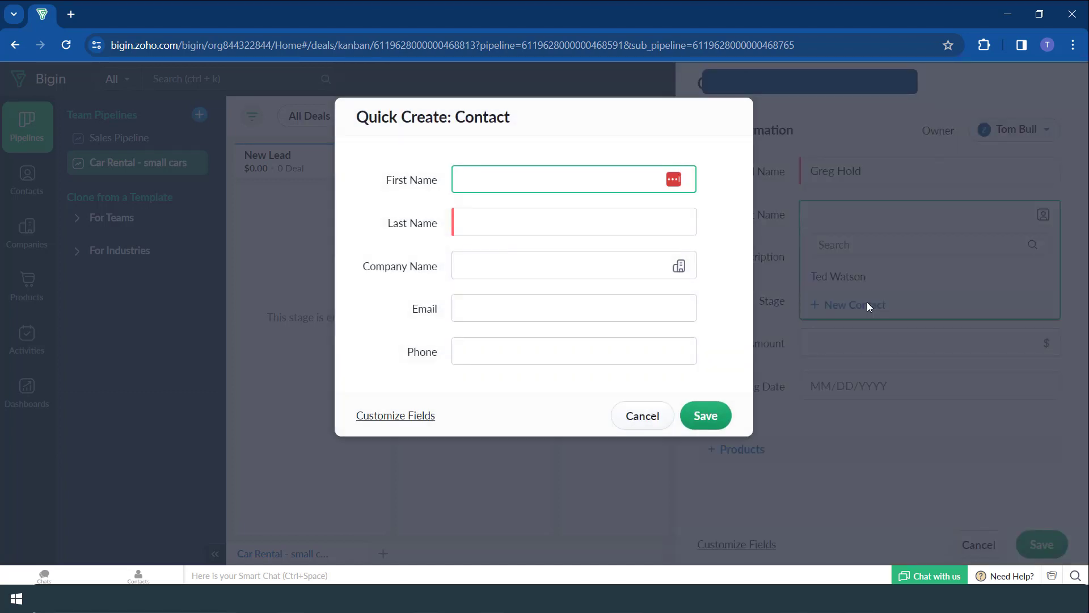
- Enter the contact's first and last name and create the new company HOLD LTD
key("Tab")
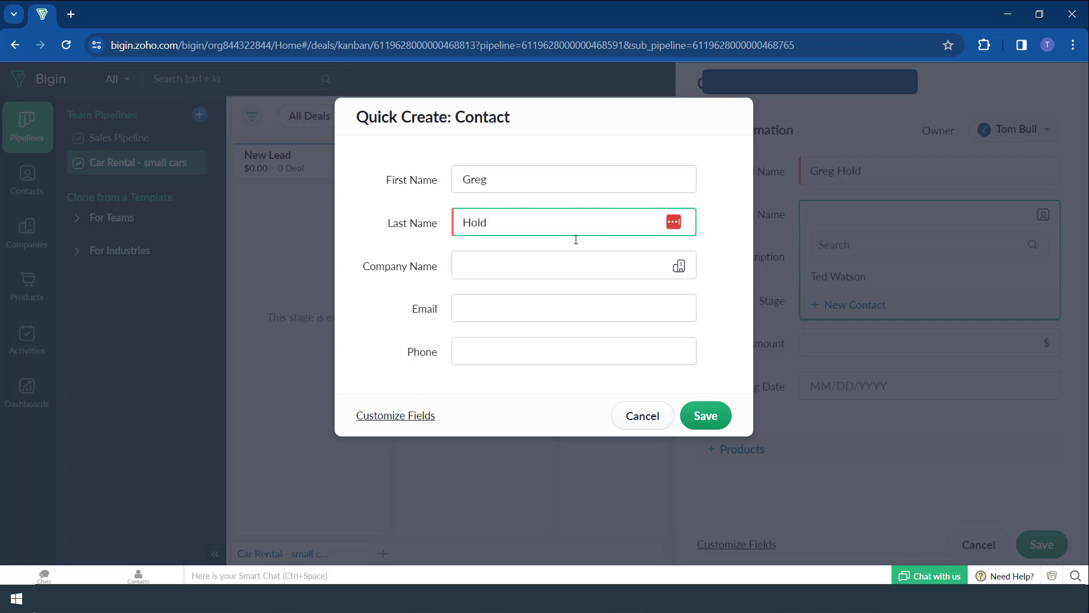
left_click(480, 270)
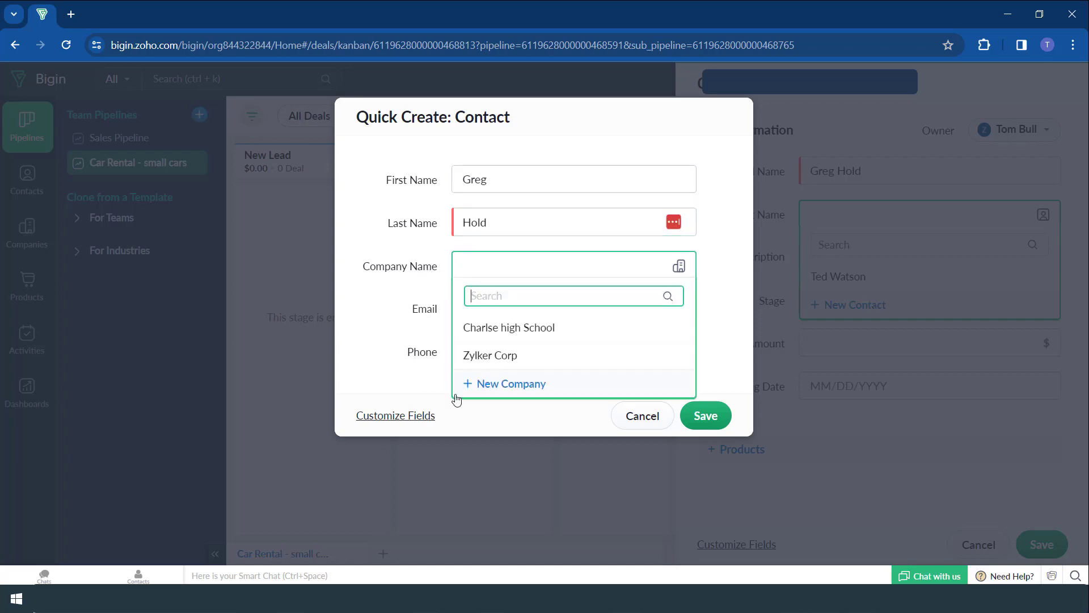
left_click(484, 391)
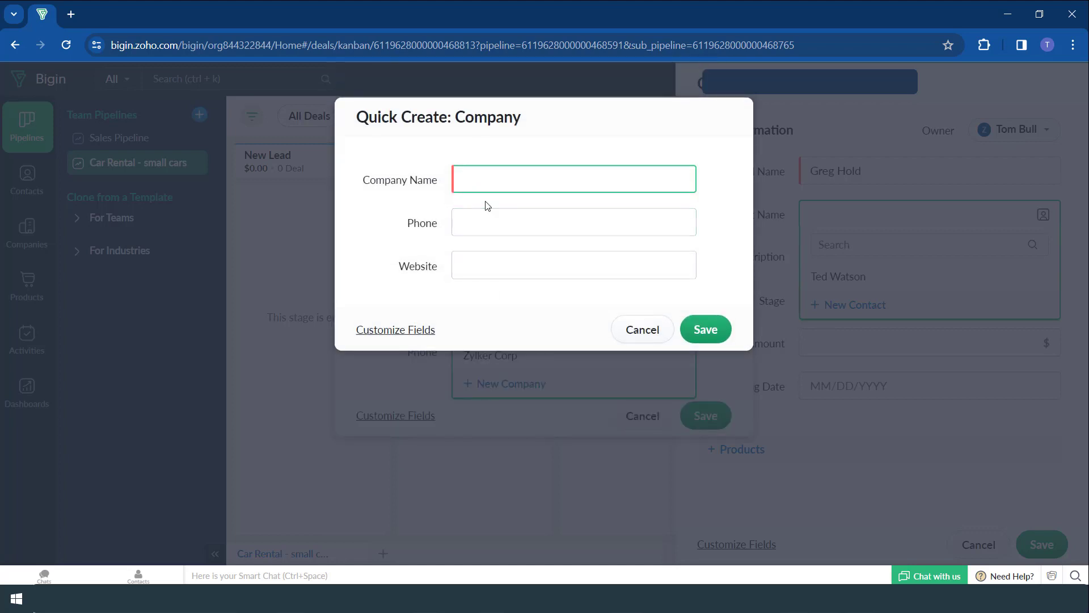
type("HOLD LTD")
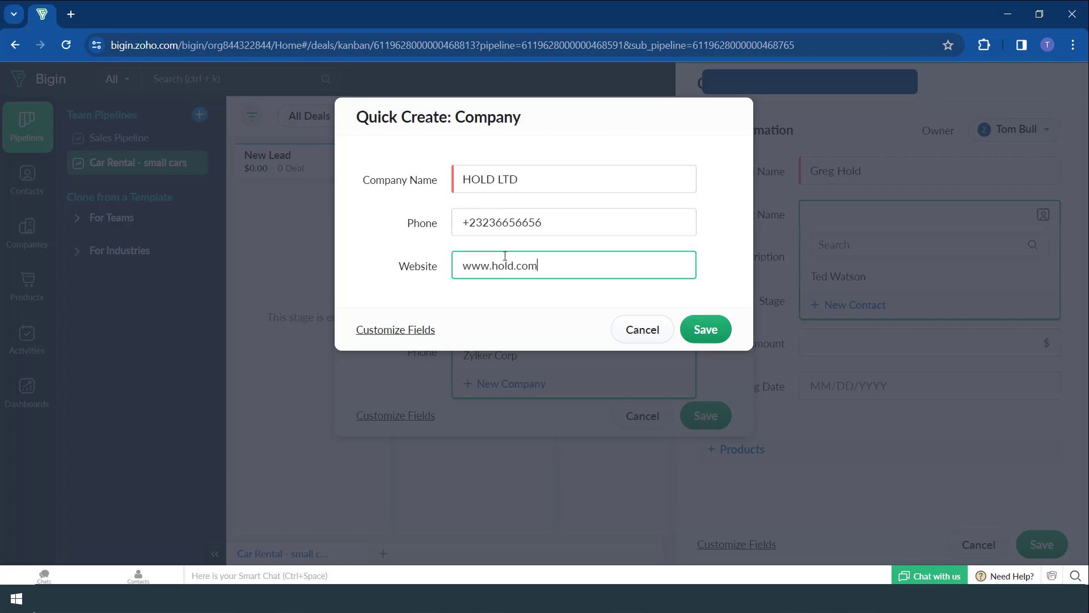
left_click(695, 337)
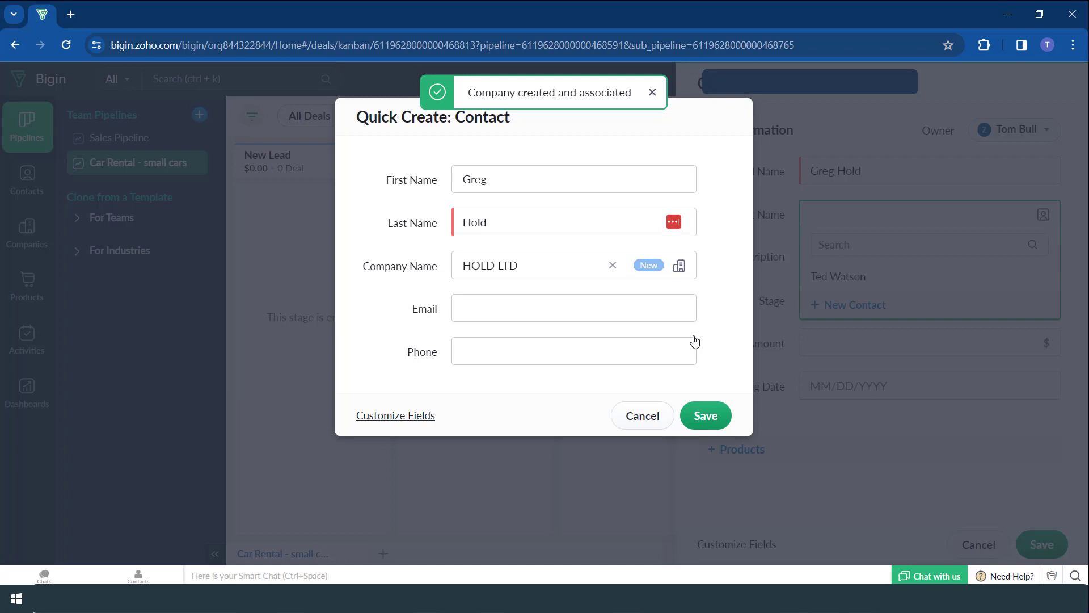
- Fill in the contact's e-mail and phone number and save it to the deal
left_click(591, 306)
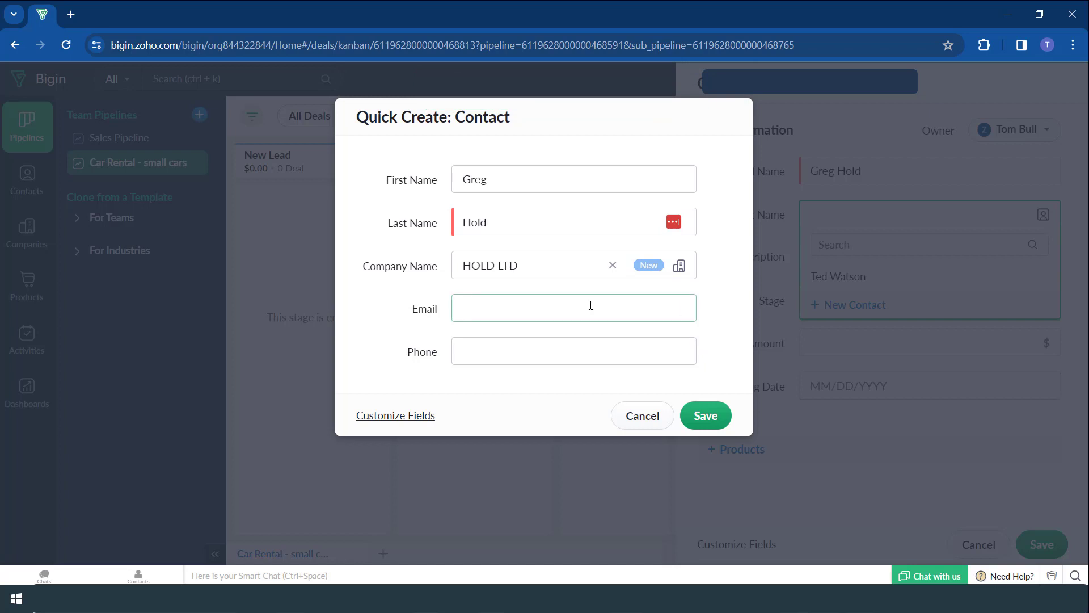
left_click(486, 349)
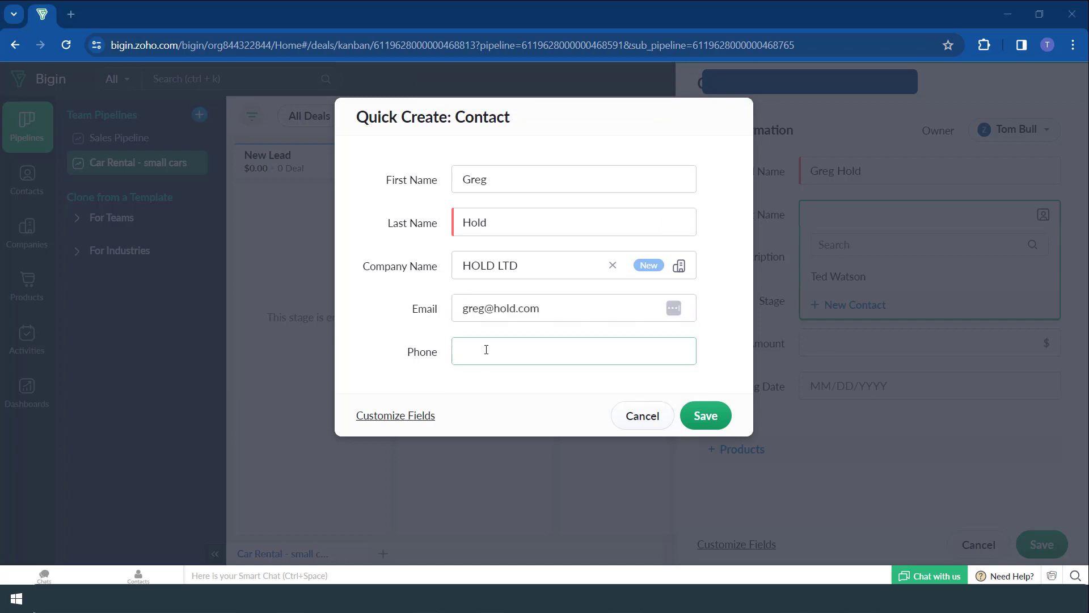
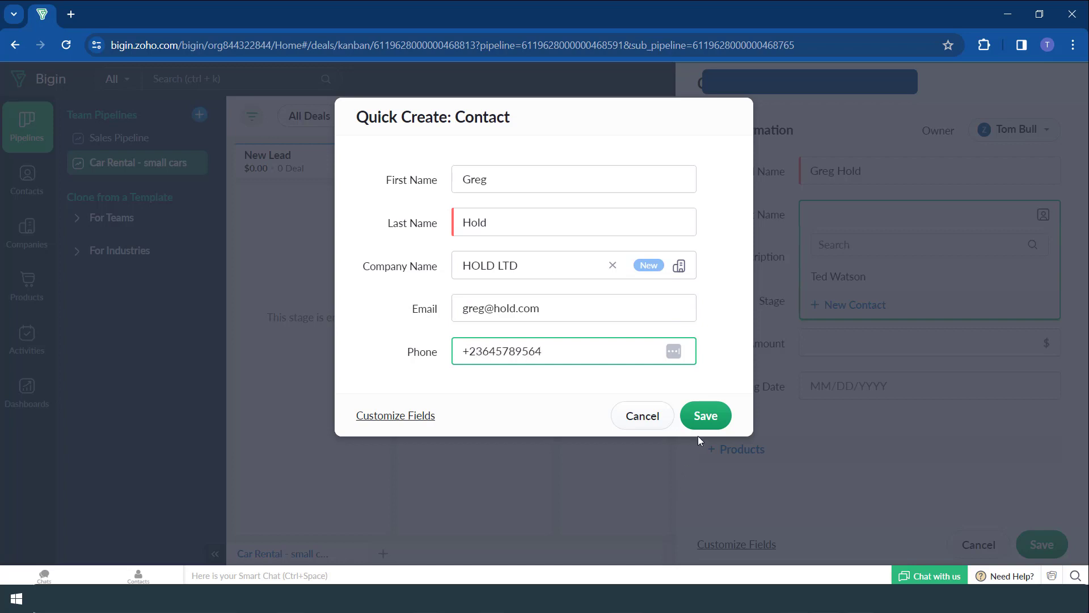
left_click(706, 423)
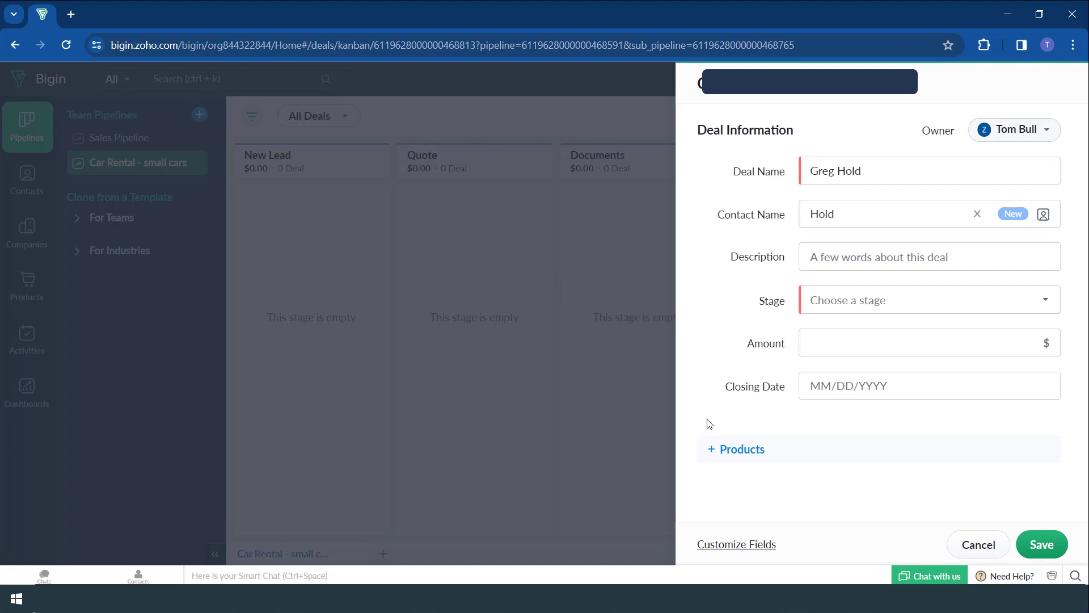
- Describe the deal as 'Sedan for 4 people' and set its stage to New Lead
left_click(826, 256)
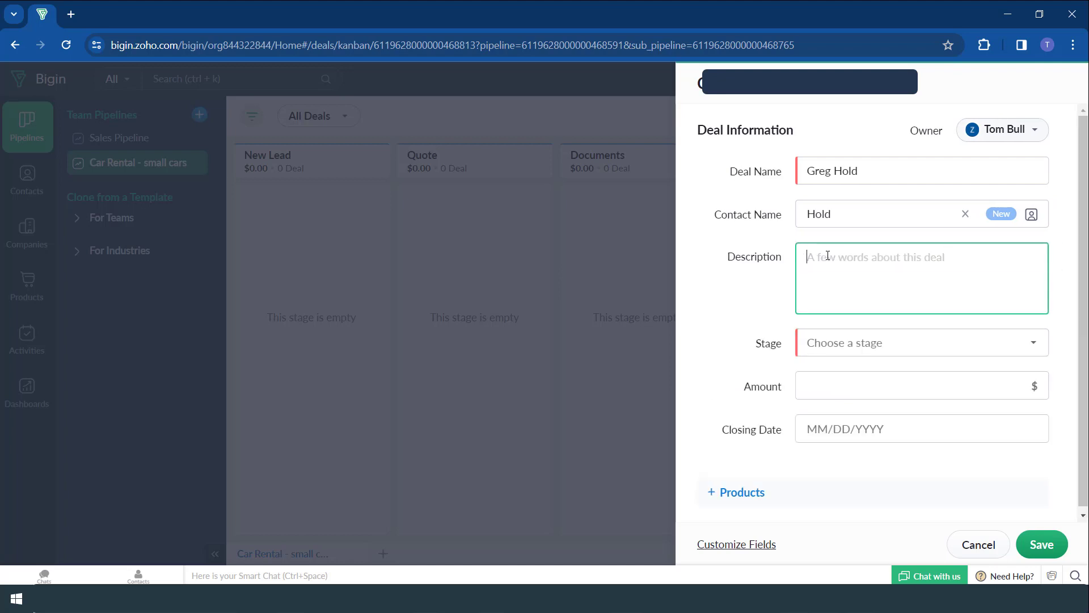
type("Sedan for 4 people")
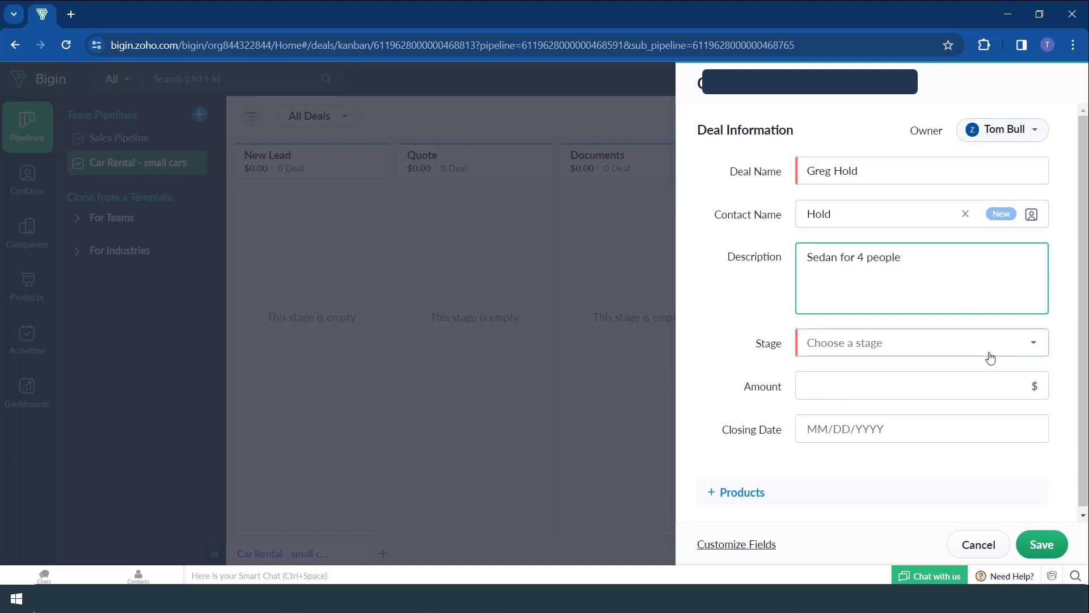
left_click(990, 356)
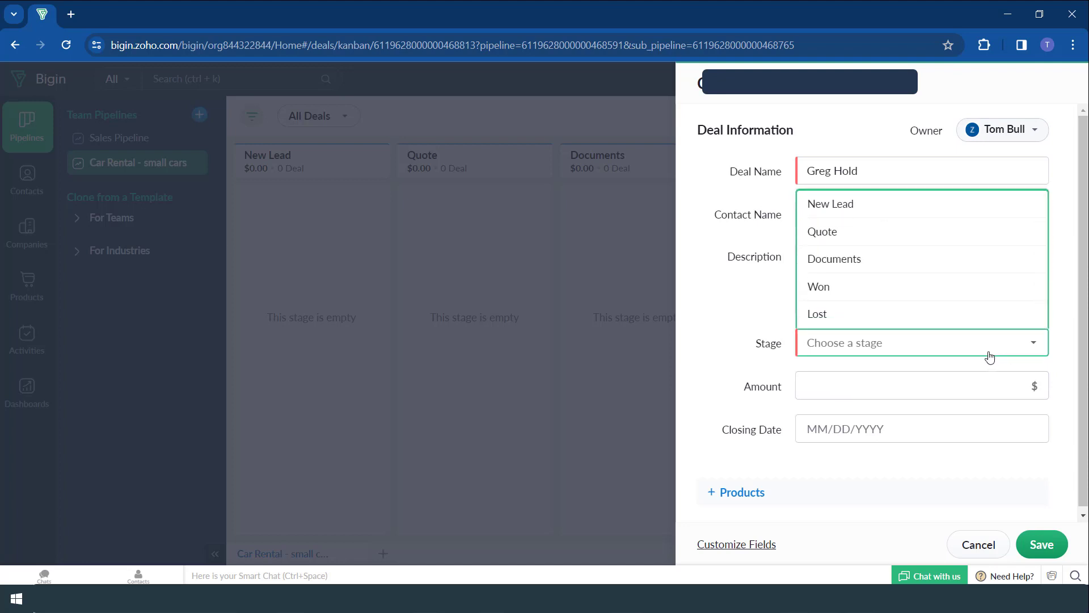
left_click(831, 204)
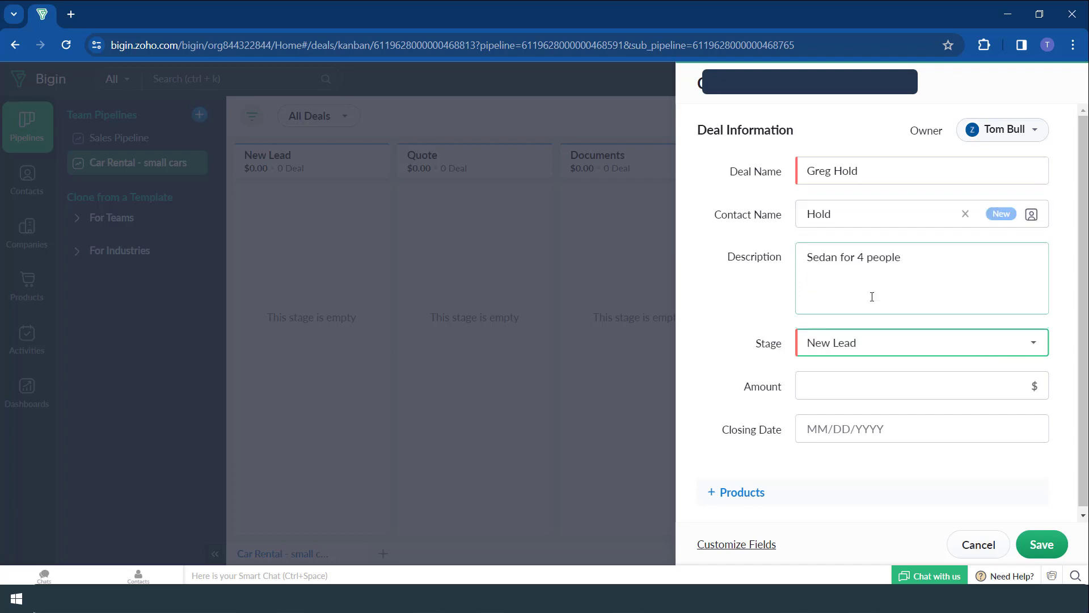
left_click(875, 343)
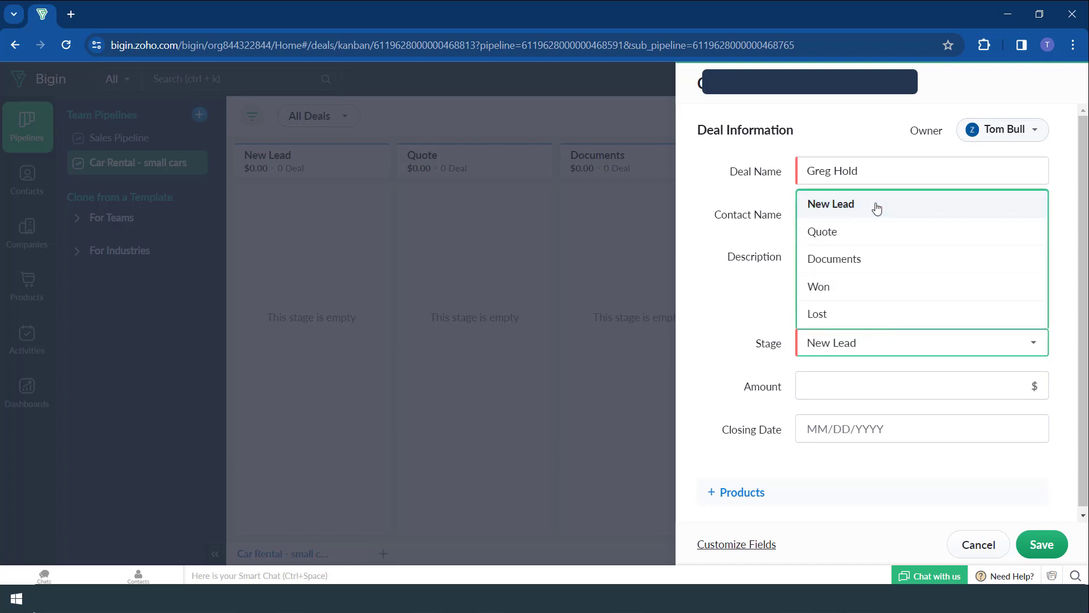
left_click(737, 364)
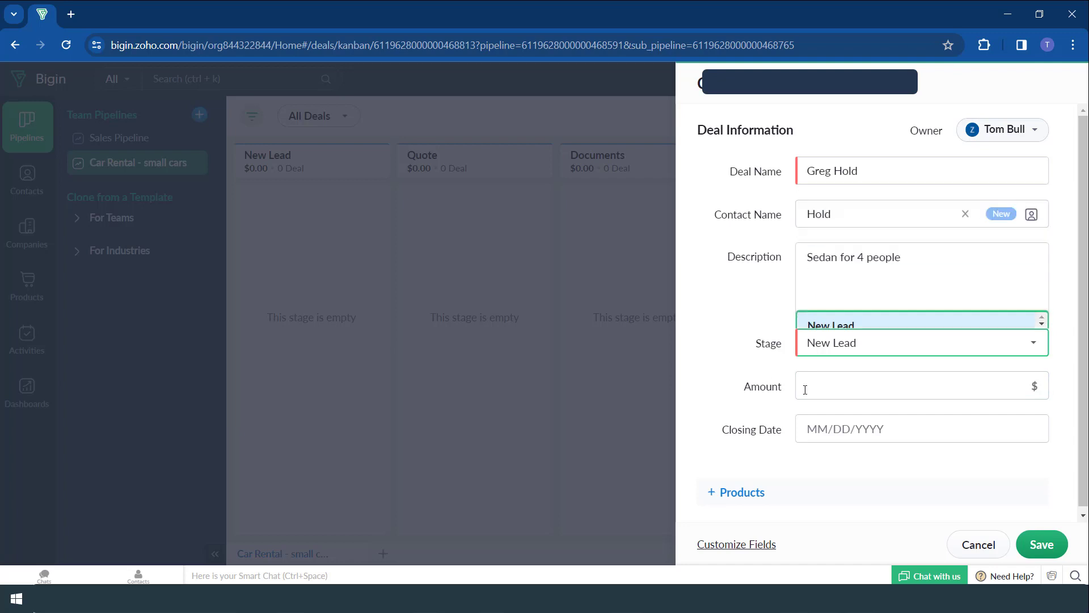
- Set the deal amount to 150 and the closing date to 02/10/2024
left_click(836, 387)
type("150")
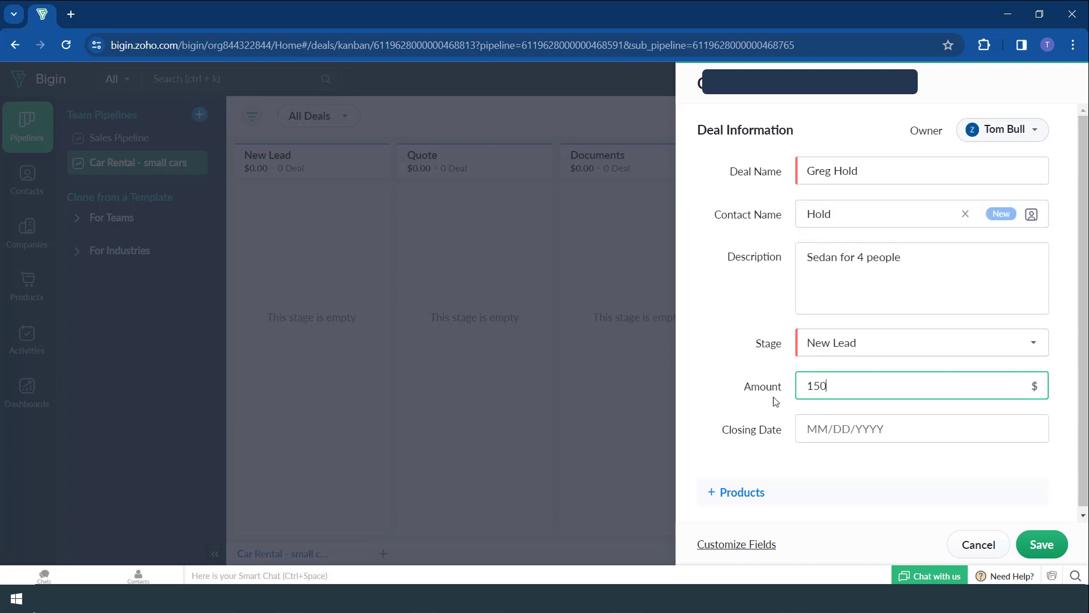
left_click(714, 364)
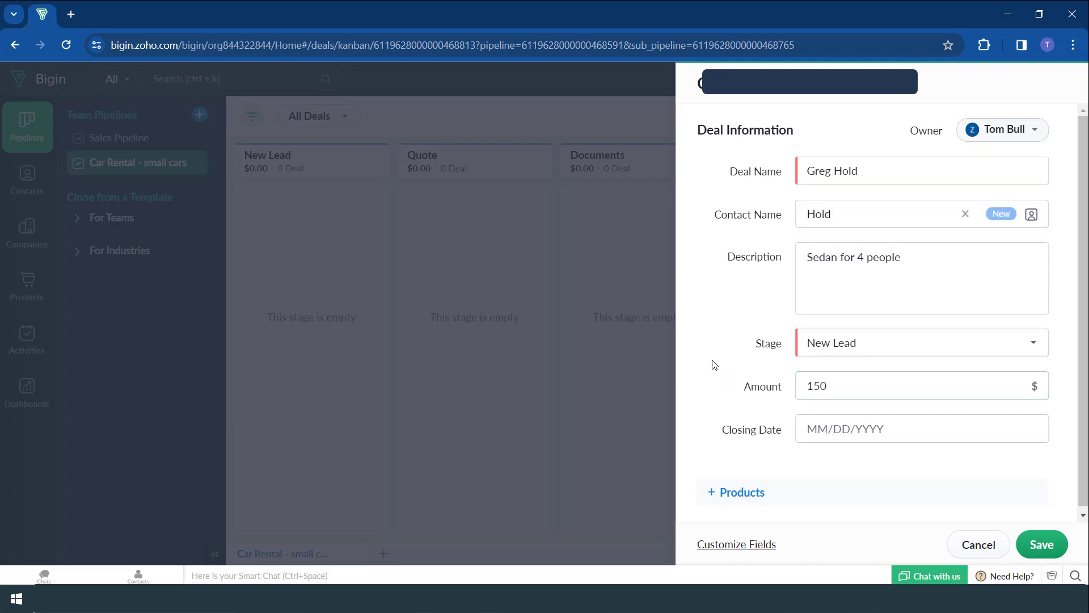
left_click(863, 285)
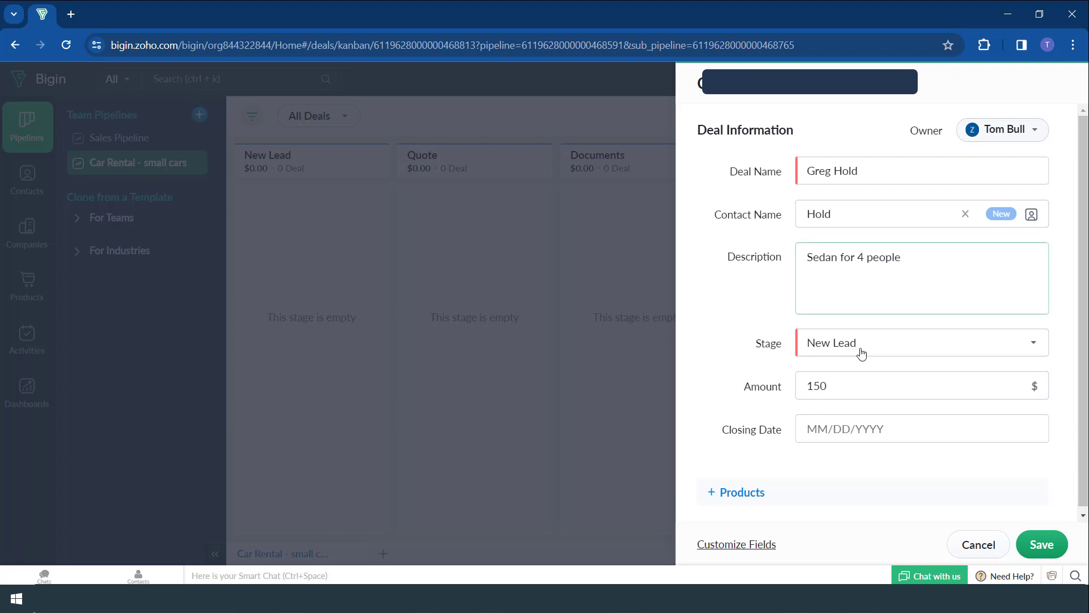
left_click(848, 433)
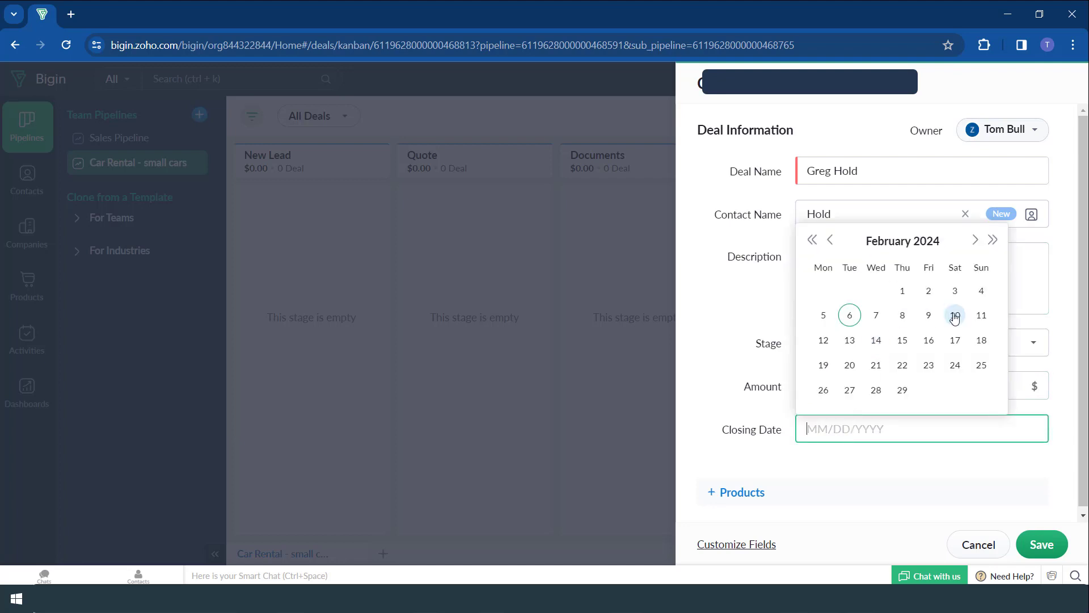
left_click(954, 315)
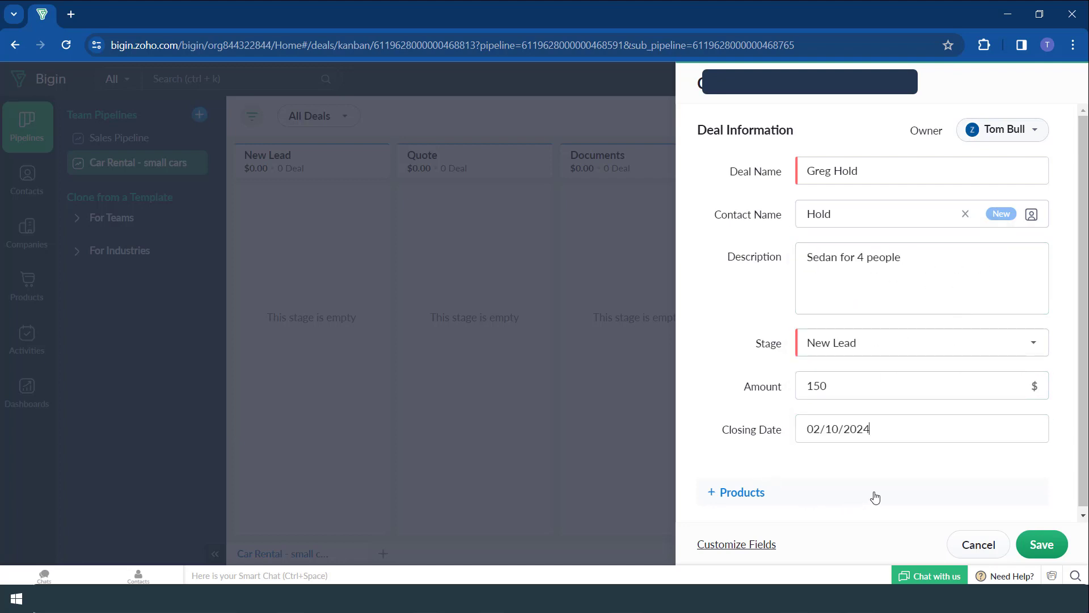
scroll(874, 499, "down", 1)
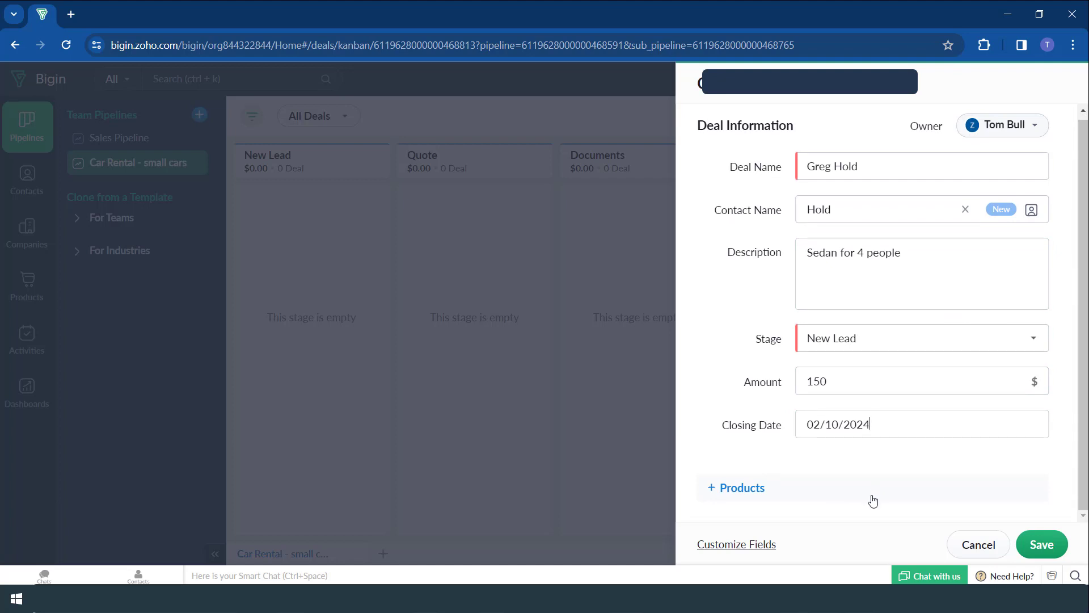
- Save the $150.00 New Lead deal closing Feb 10, 2024
left_click(1042, 544)
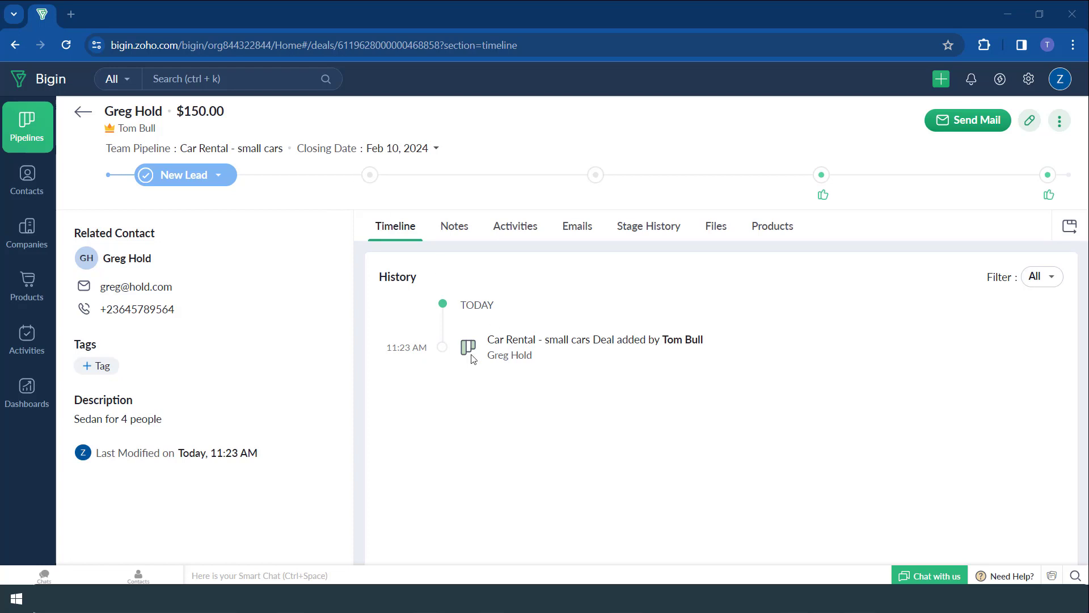
- Save a note that the customer was called at 4pm yesterday and accepted a quote
left_click(469, 230)
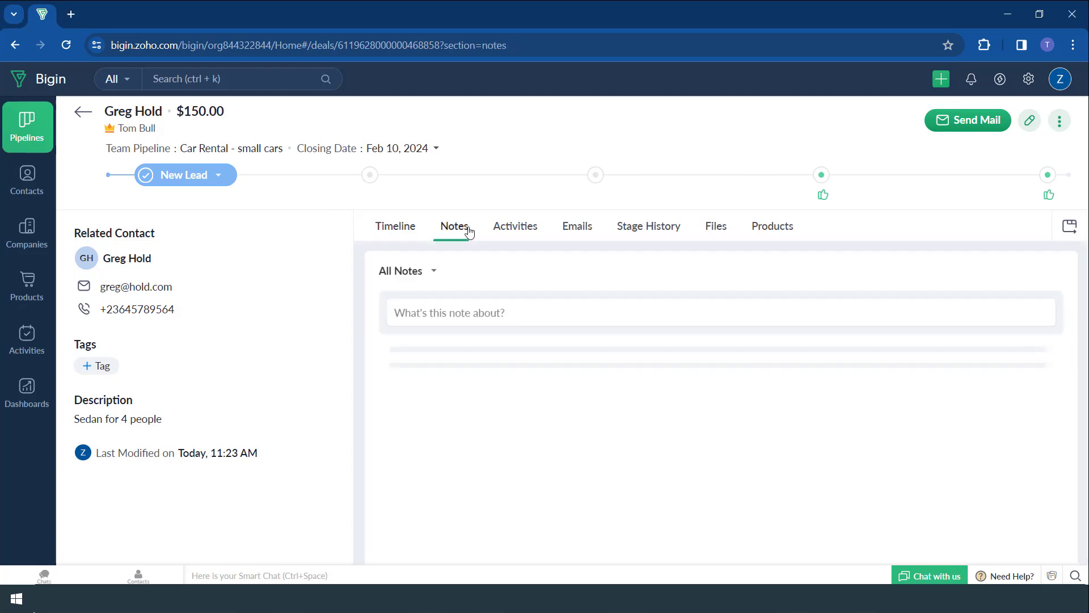
left_click(487, 314)
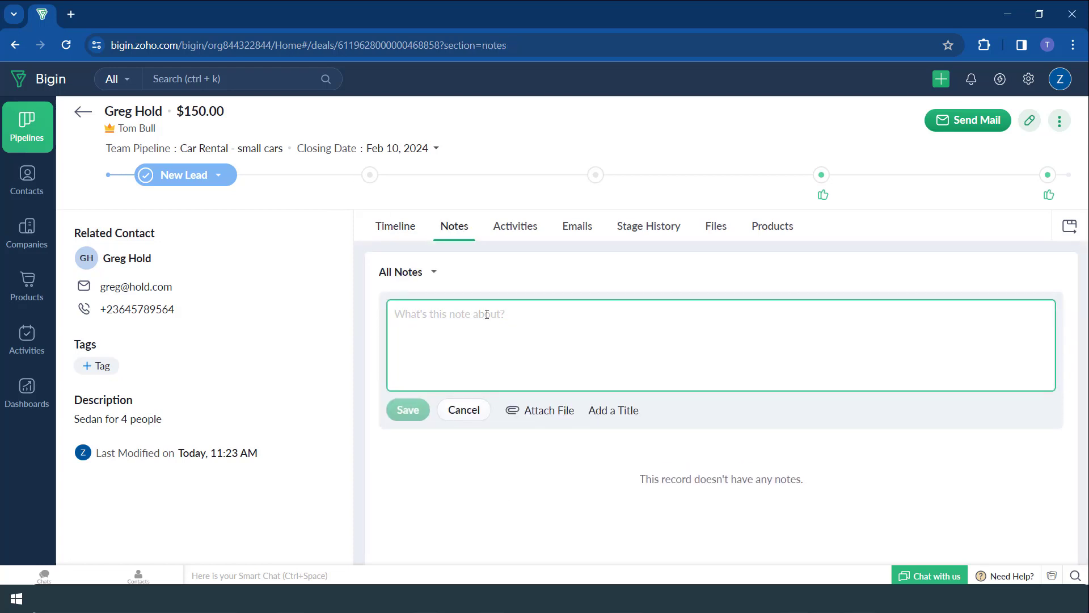
type("Called gr")
type("eg at 4pm yesterday and he accepted a quote to be sent")
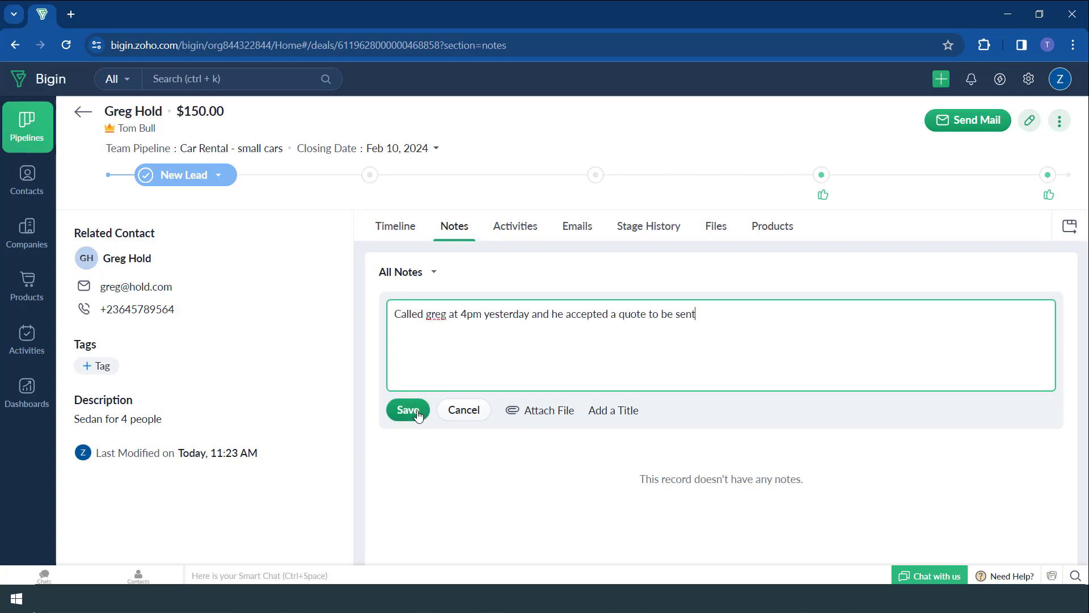
left_click(418, 414)
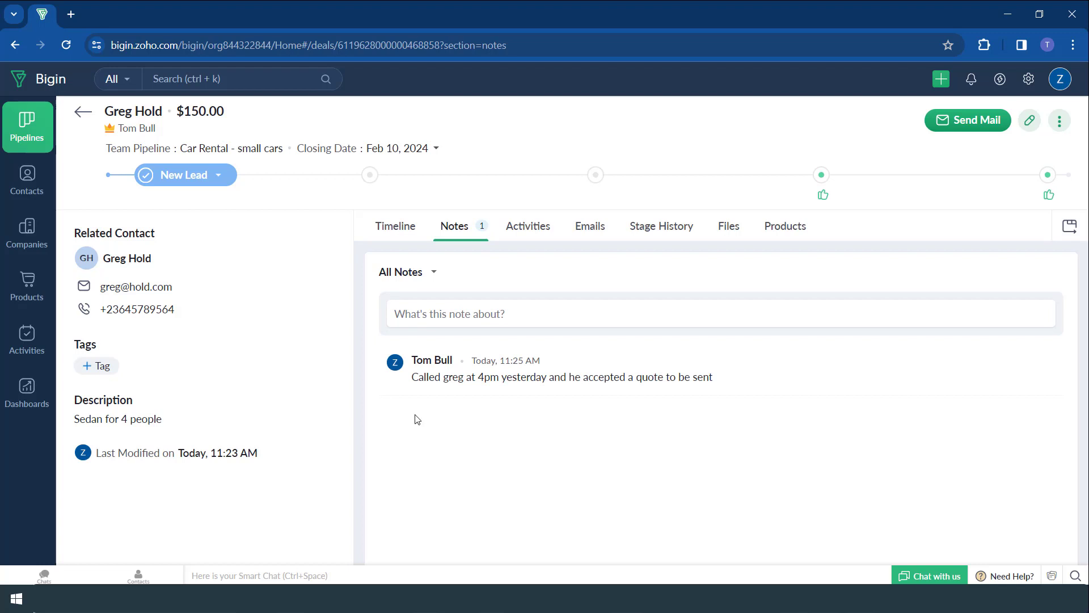
left_click(529, 227)
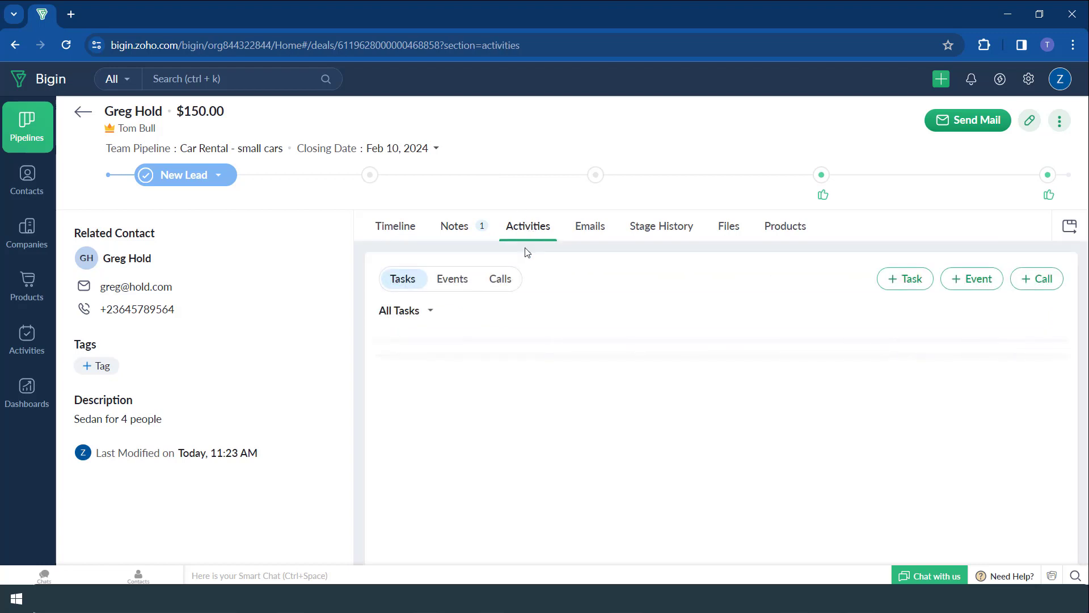
- Review the deal's logged calls, events and tasks under Activities
left_click(497, 284)
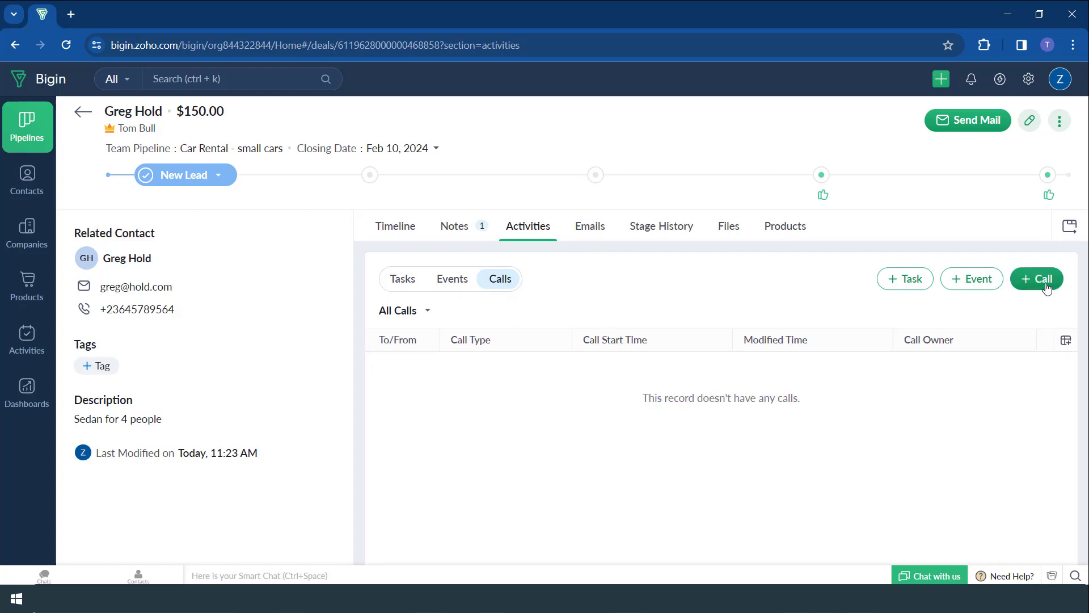
left_click(452, 289)
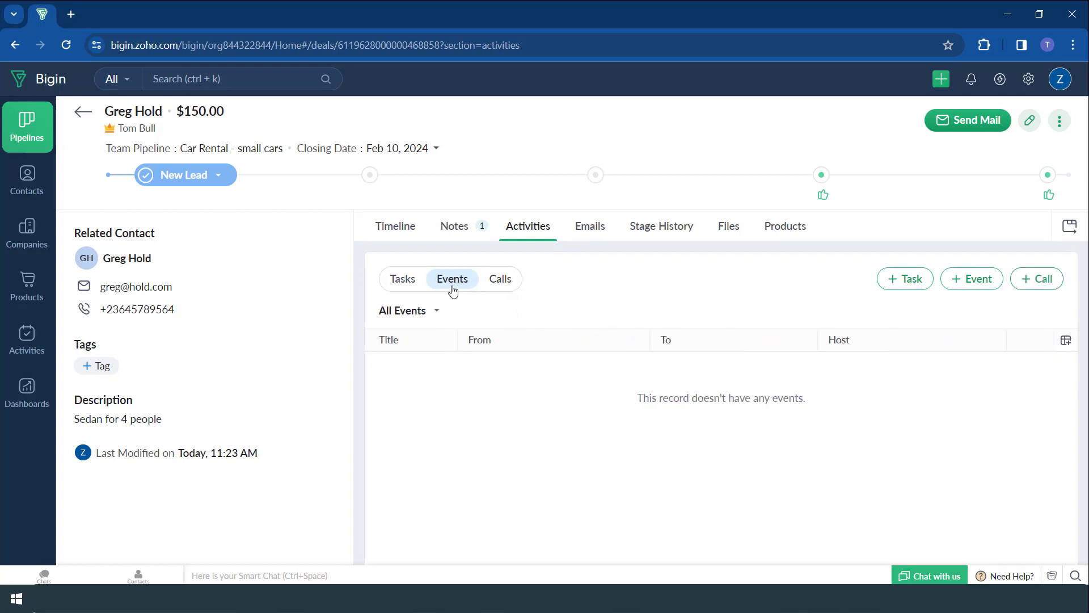
left_click(403, 280)
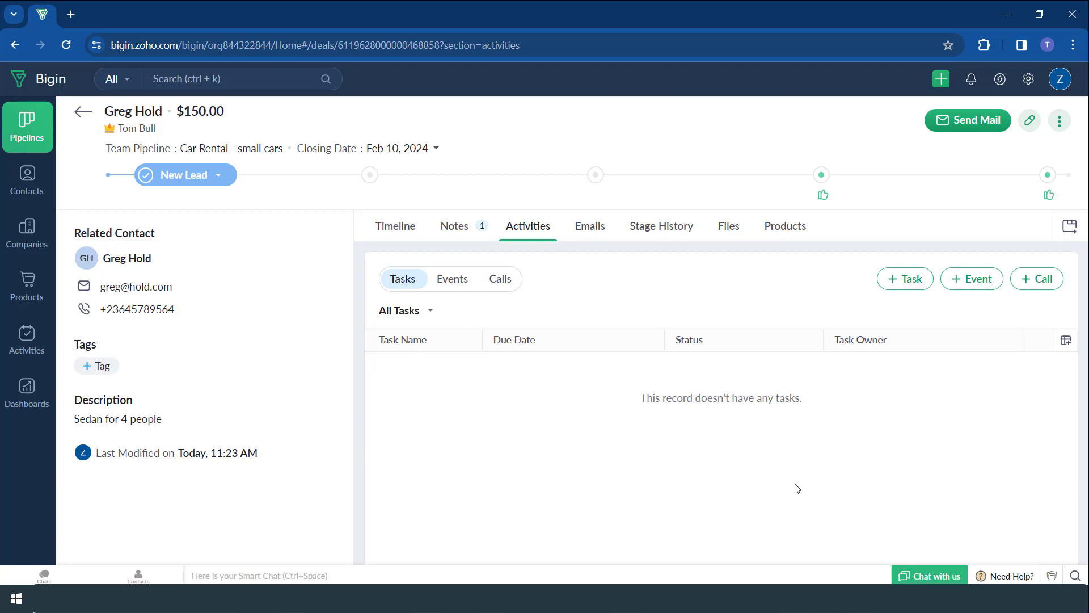
- Check the deal's emails, stage history, files and linked products
left_click(600, 231)
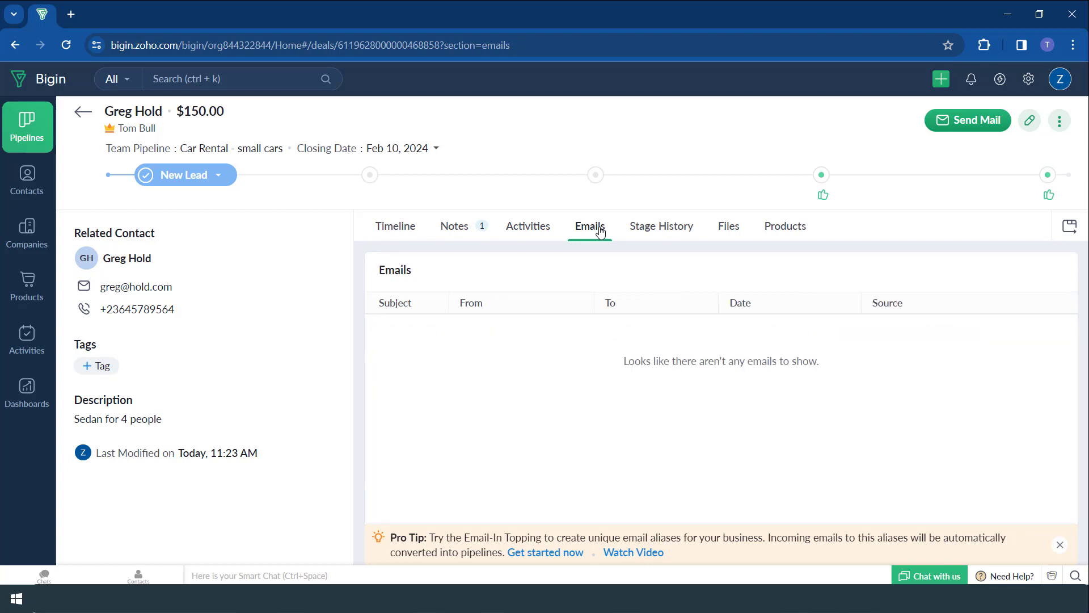
left_click(686, 234)
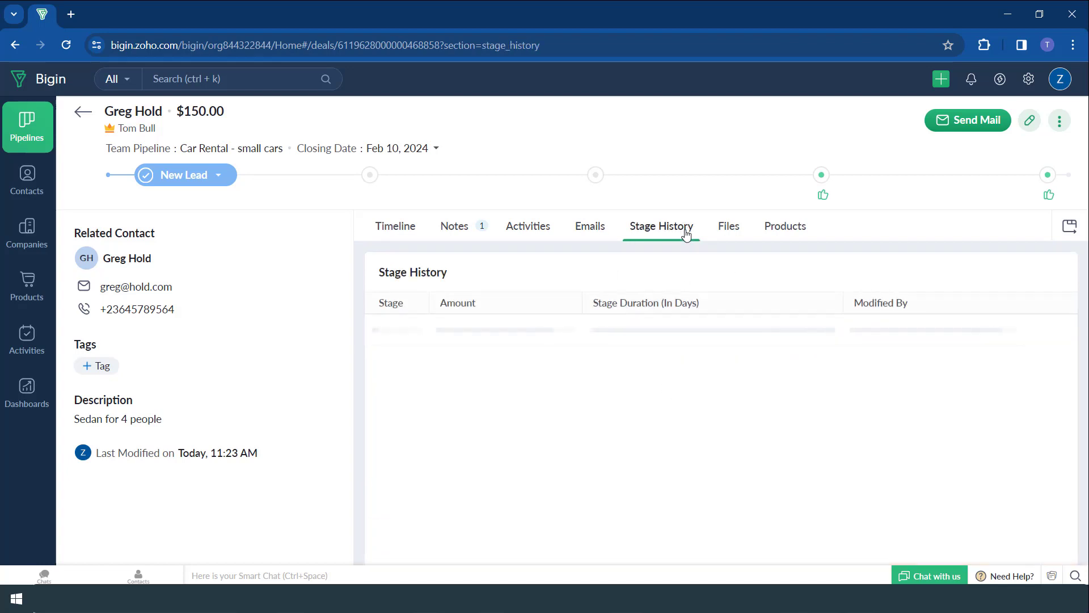
left_click(734, 234)
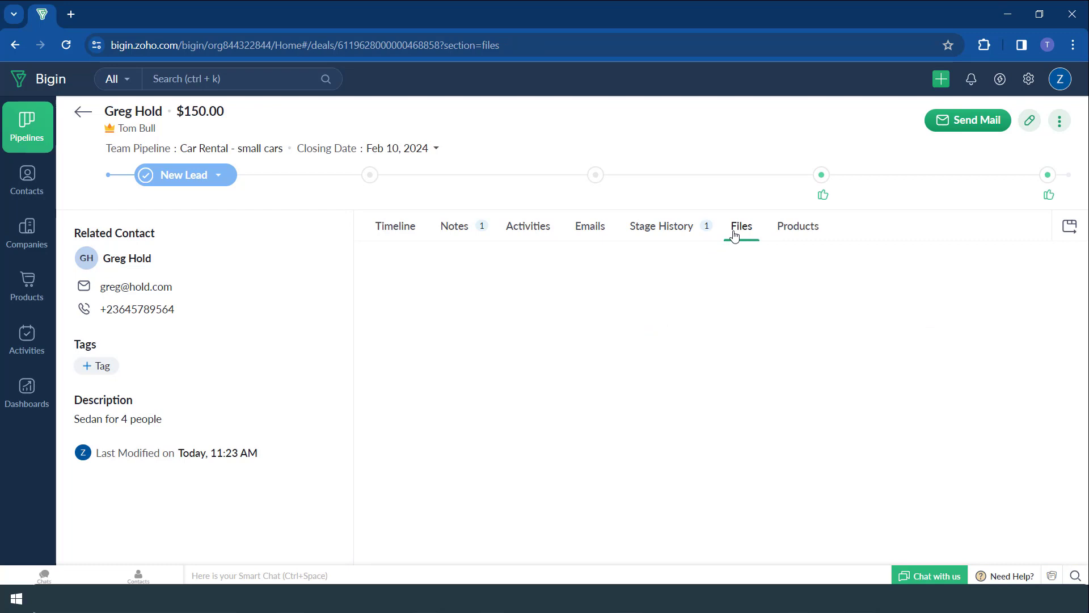
left_click(783, 228)
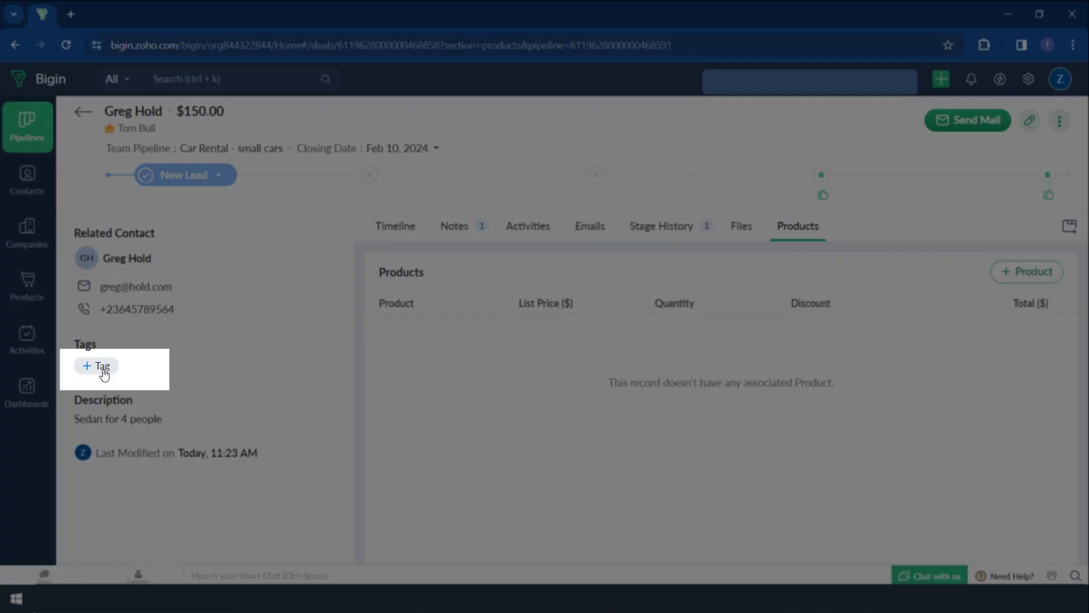
- Create a new tag named 'Won' in pink and save it on the car rental deal
left_click(103, 366)
left_click(104, 373)
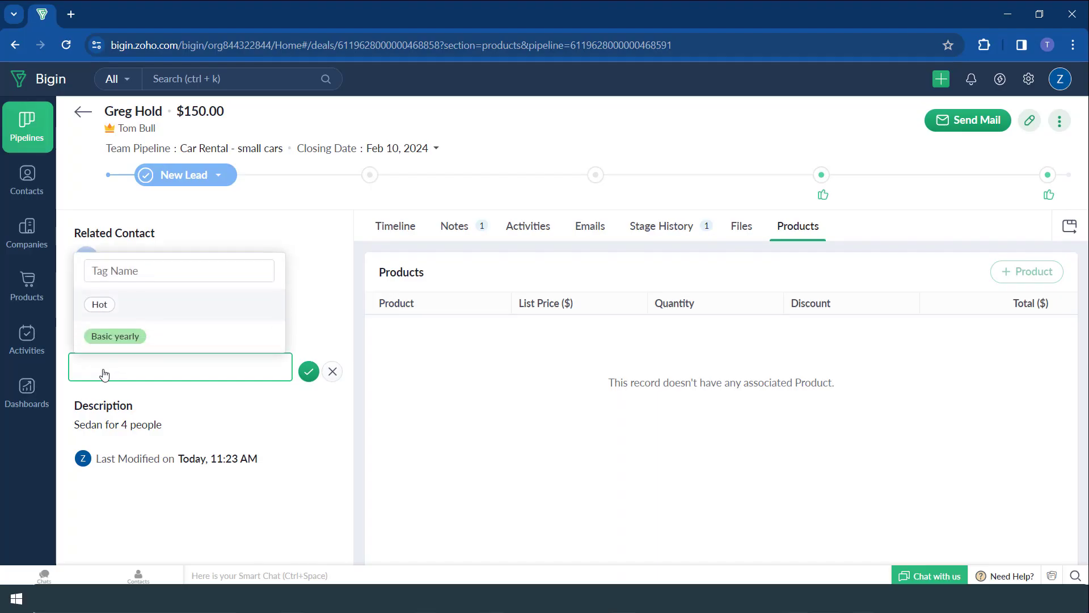
left_click(142, 272)
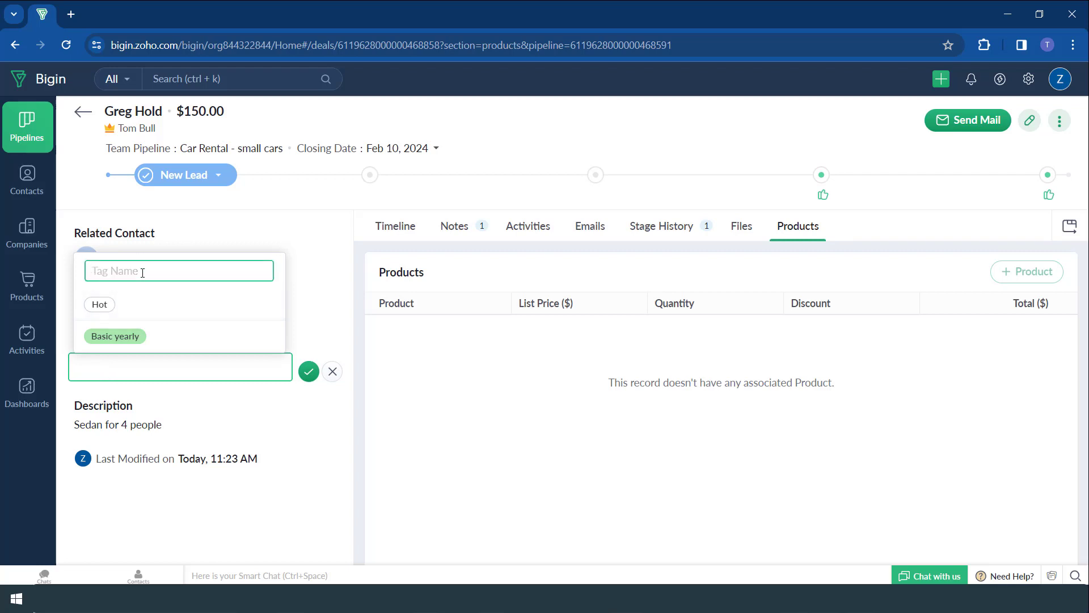
type("Won")
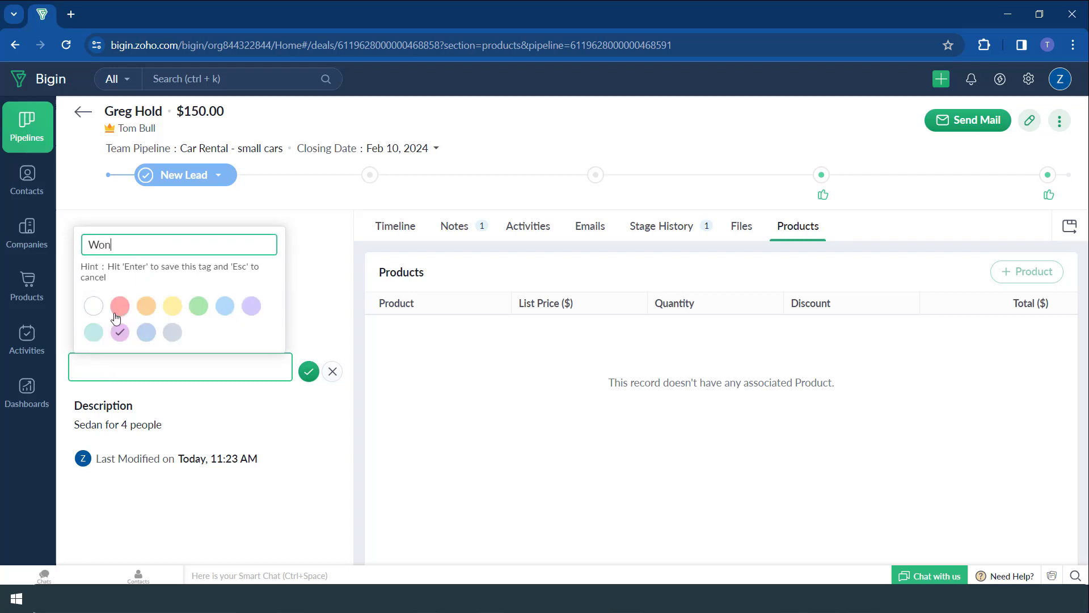
left_click(120, 307)
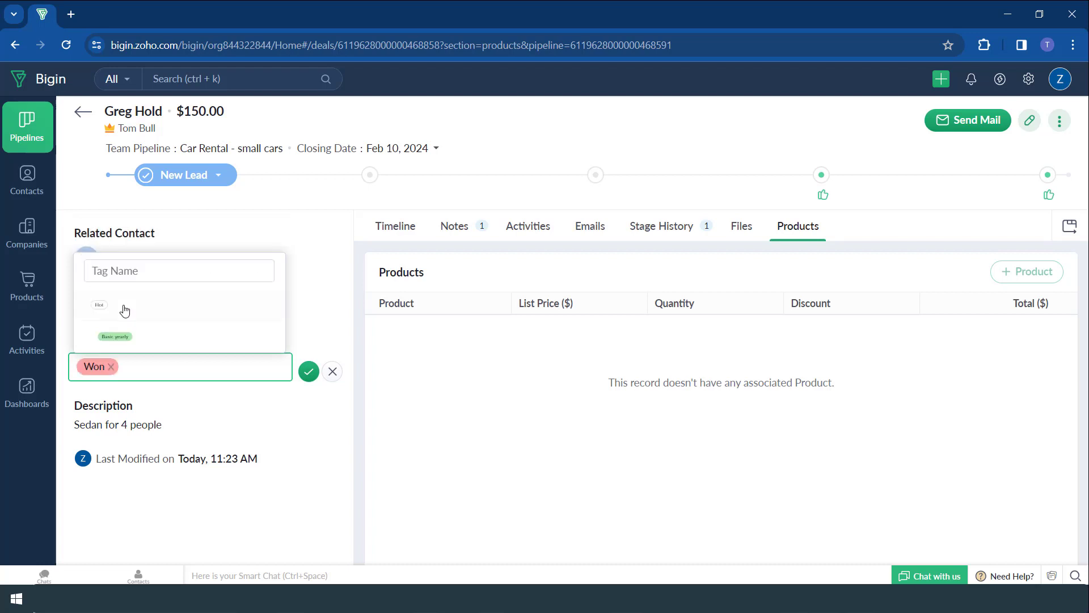
left_click(191, 350)
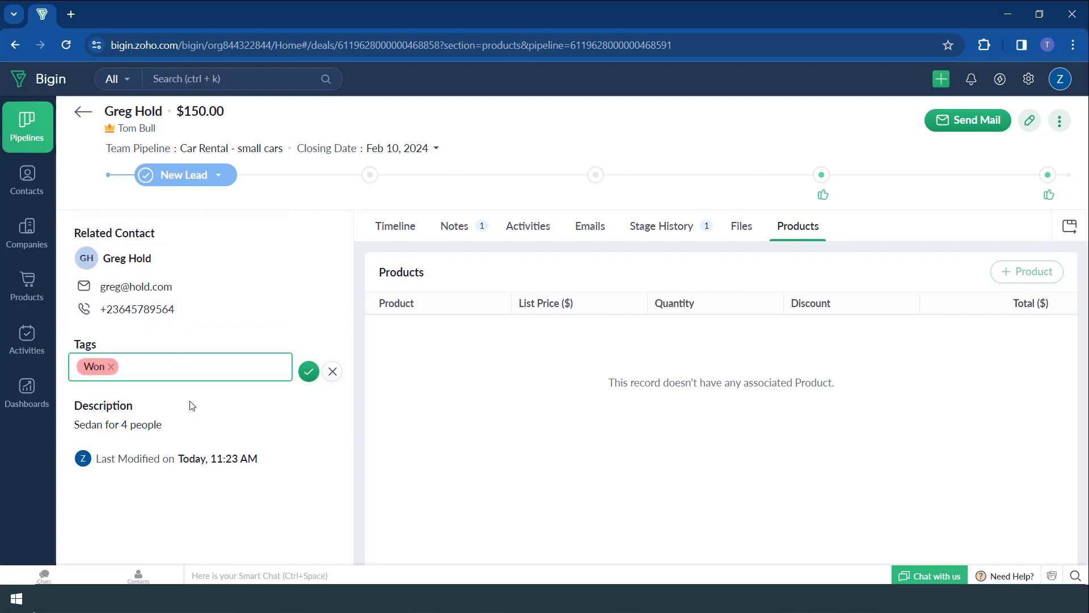
left_click(308, 372)
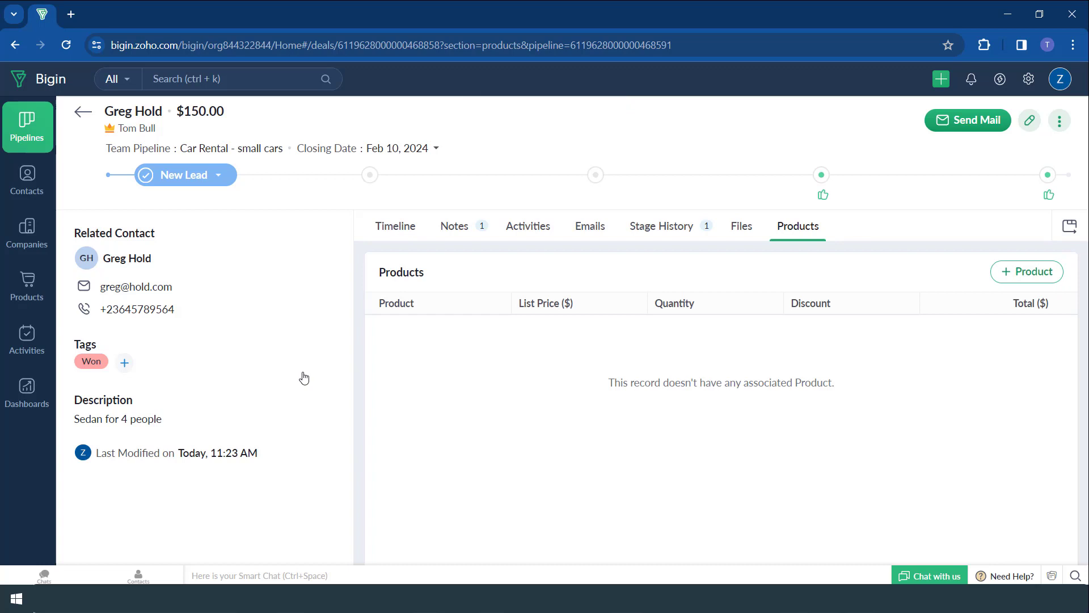
left_click(75, 117)
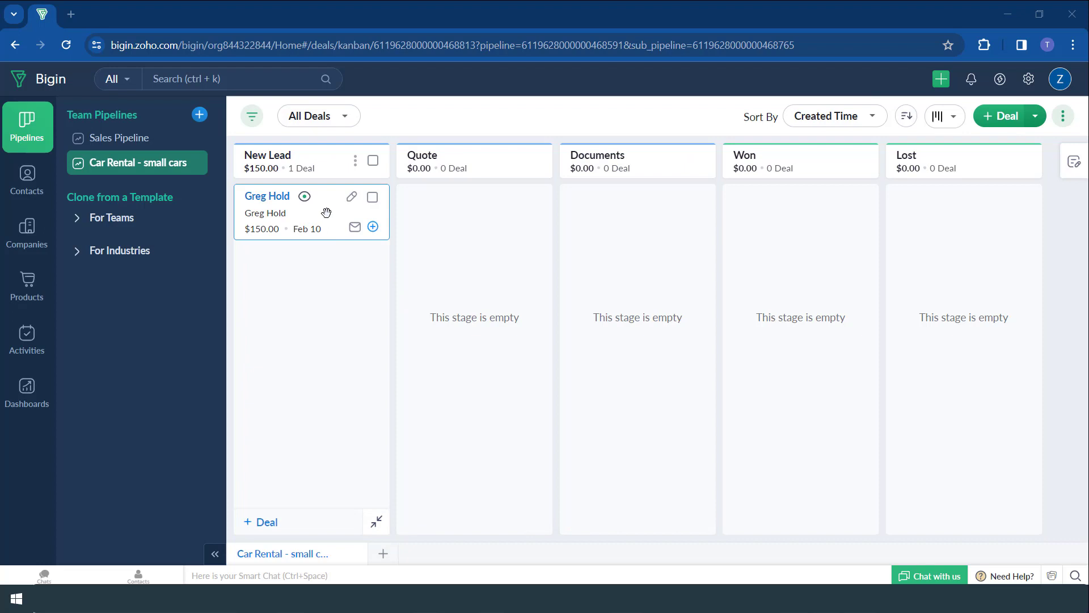
left_click_drag(326, 212, 474, 261)
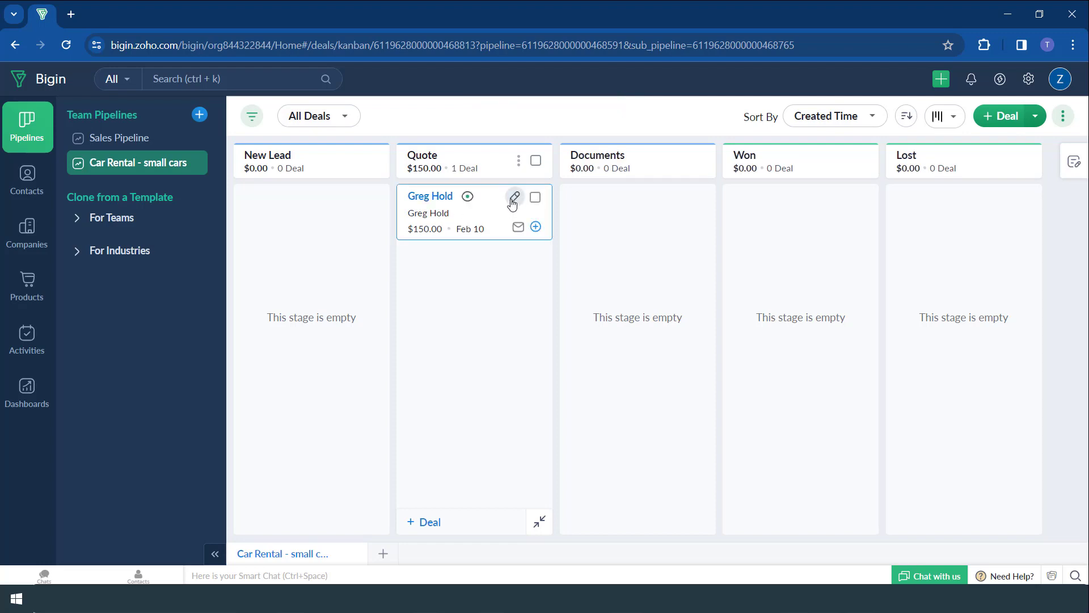
left_click(514, 199)
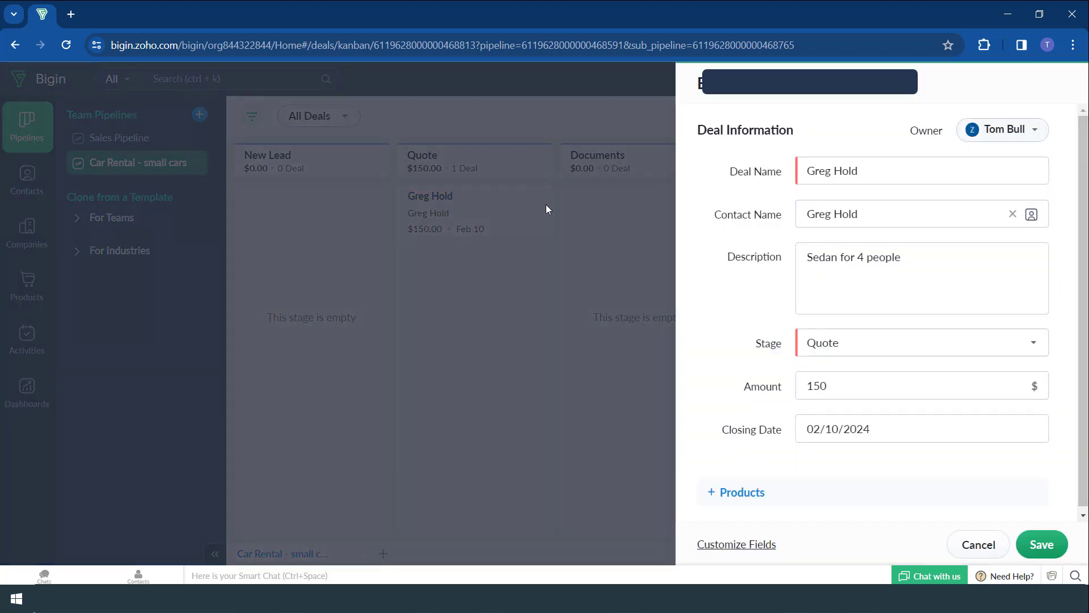
left_click(959, 545)
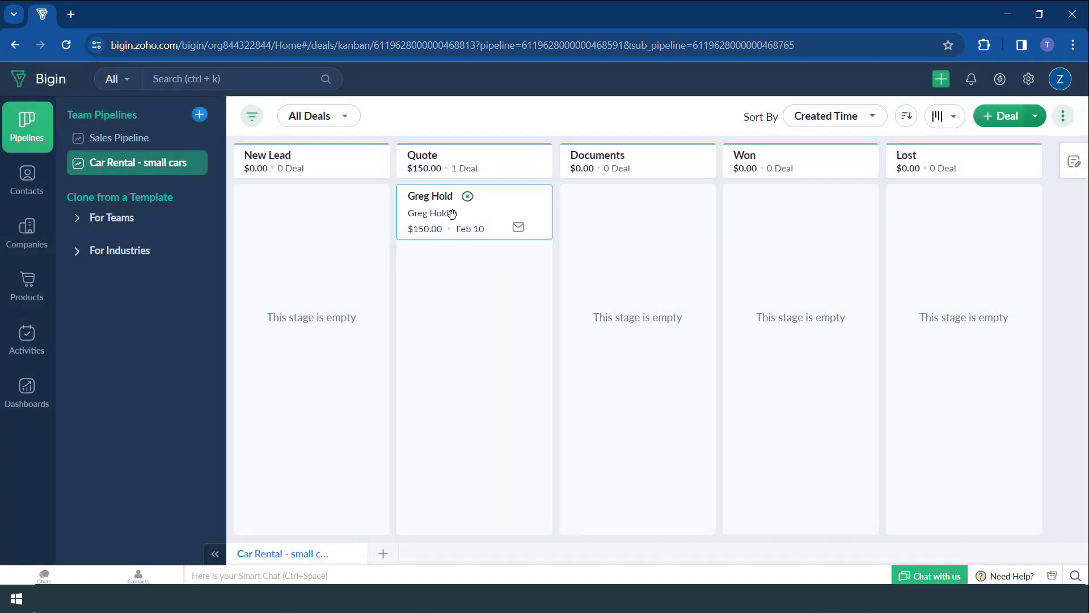
left_click(442, 200)
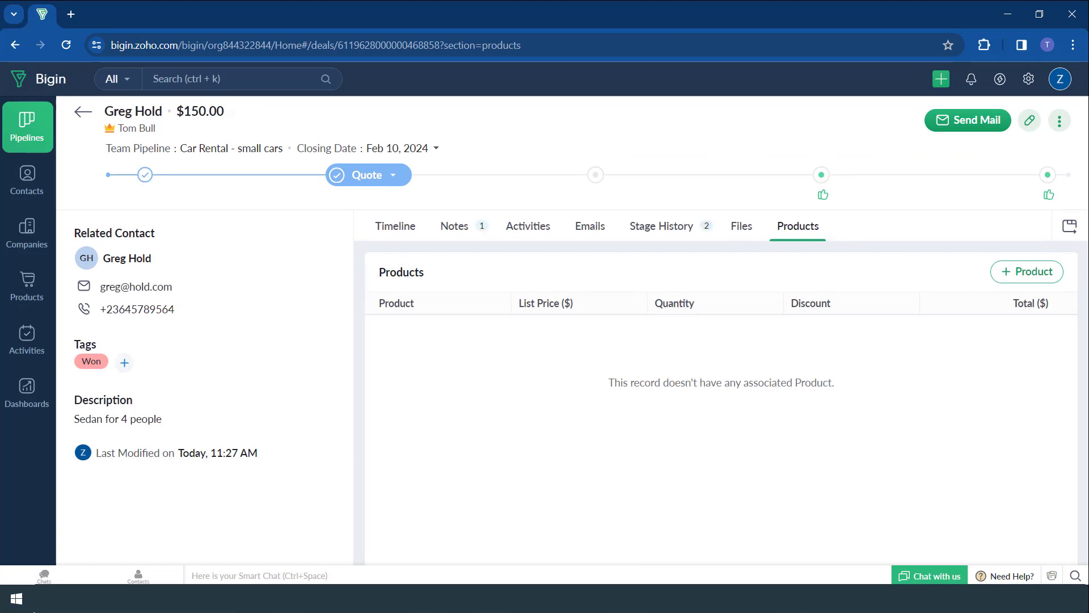
left_click(667, 231)
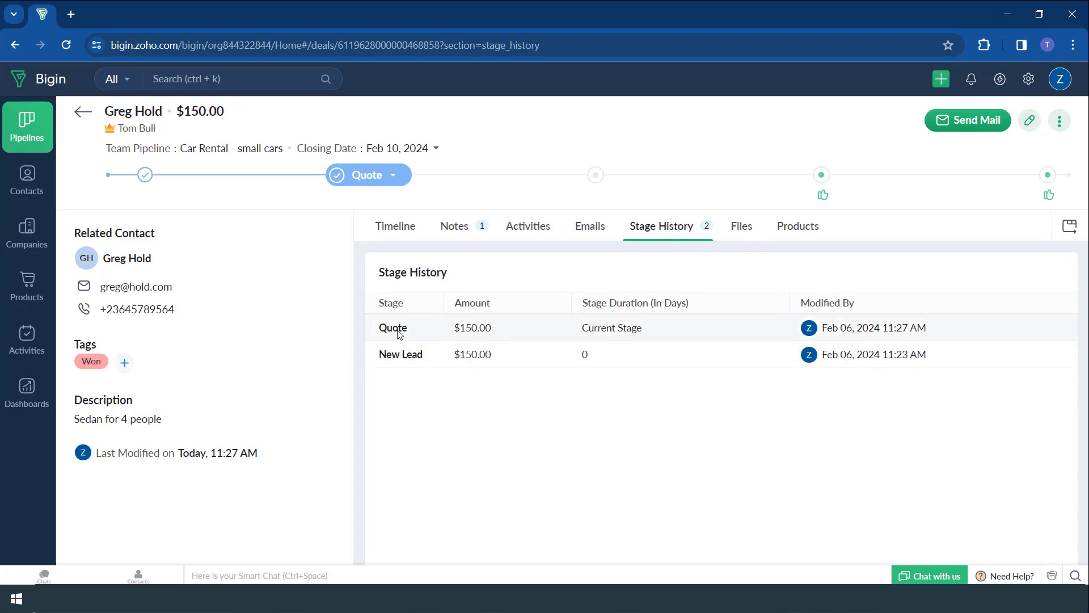
left_click(84, 112)
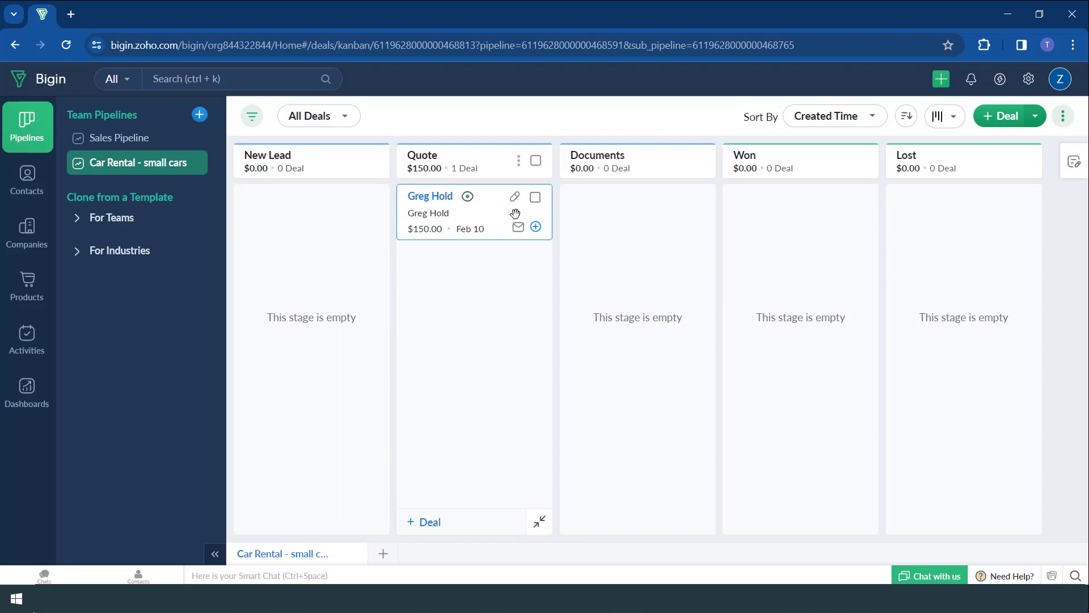
left_click_drag(488, 213, 804, 216)
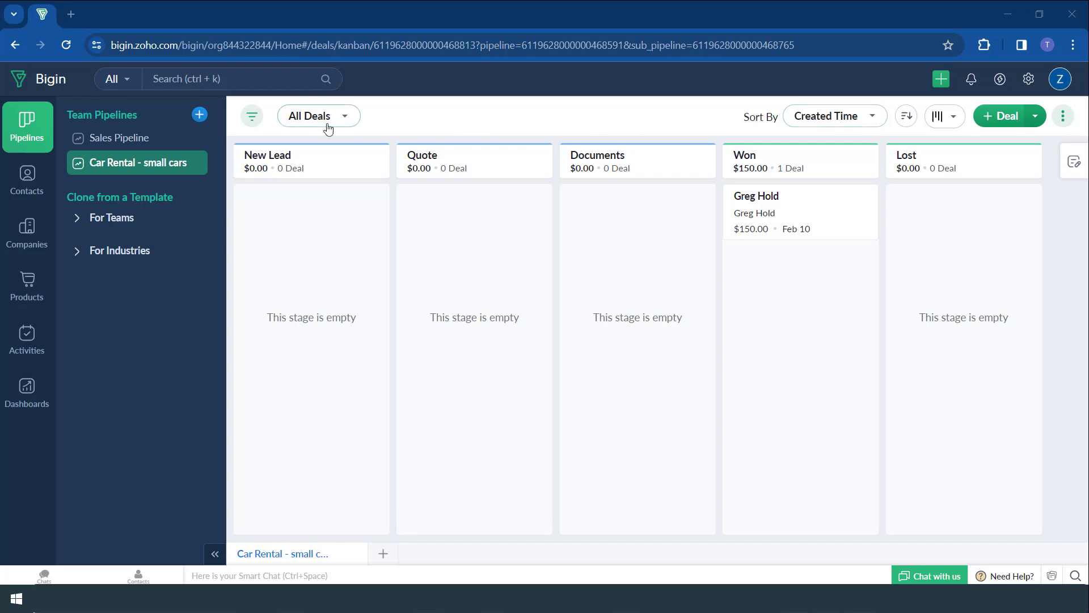
left_click(260, 119)
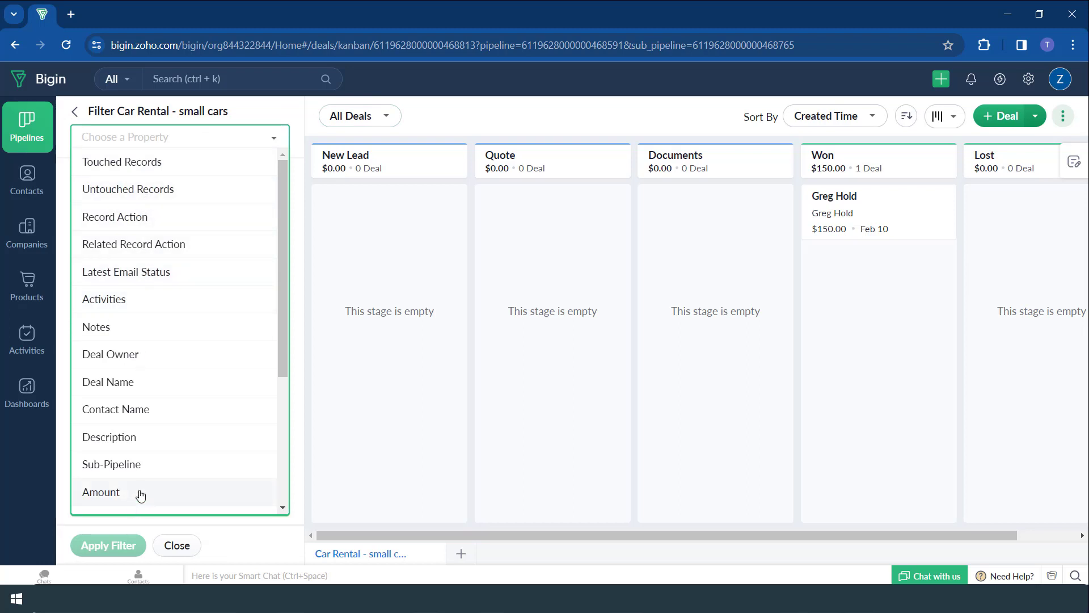
left_click(75, 112)
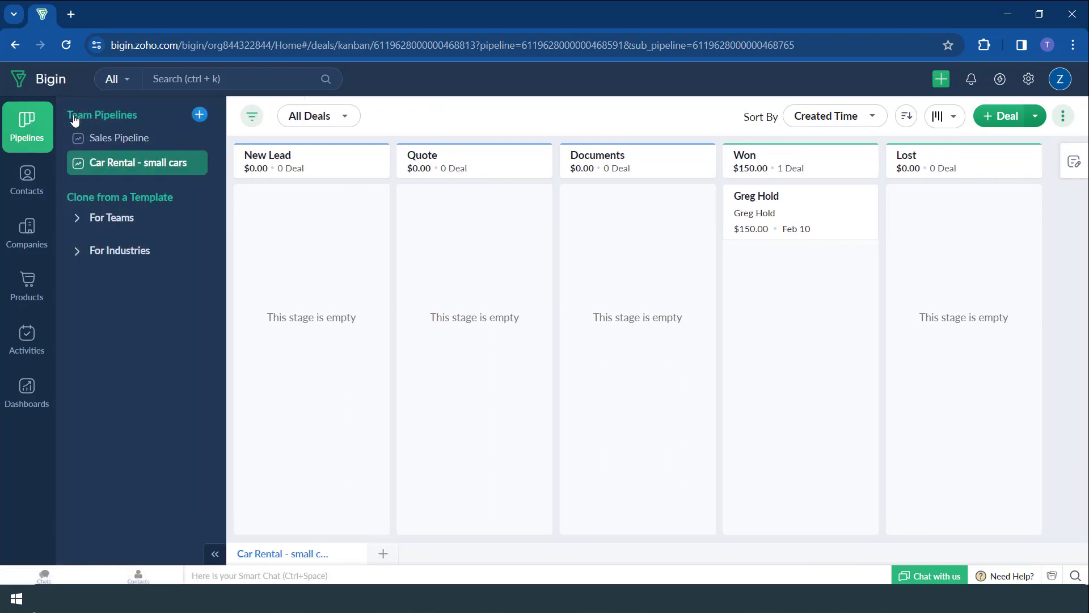
- Browse the saved deal views, keeping All Deals, and look at the pipeline layout options
left_click(351, 117)
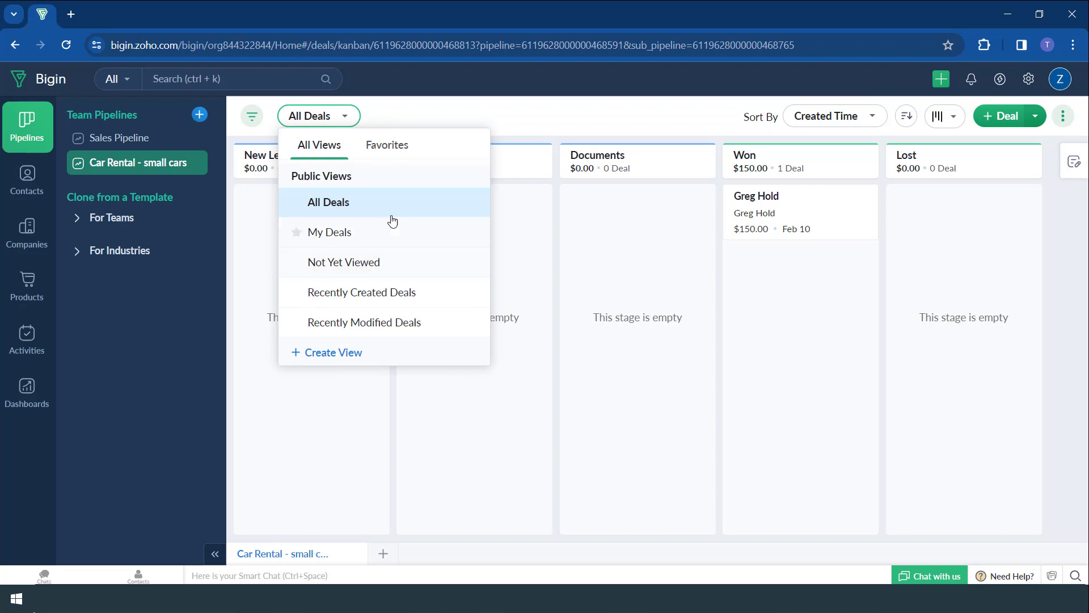
left_click(522, 120)
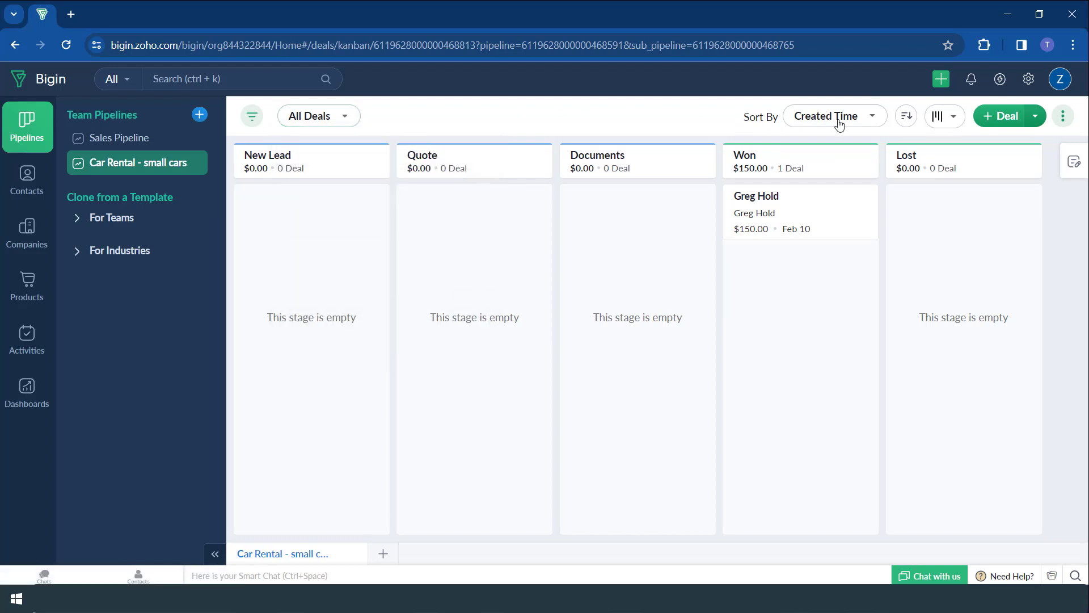
left_click(944, 118)
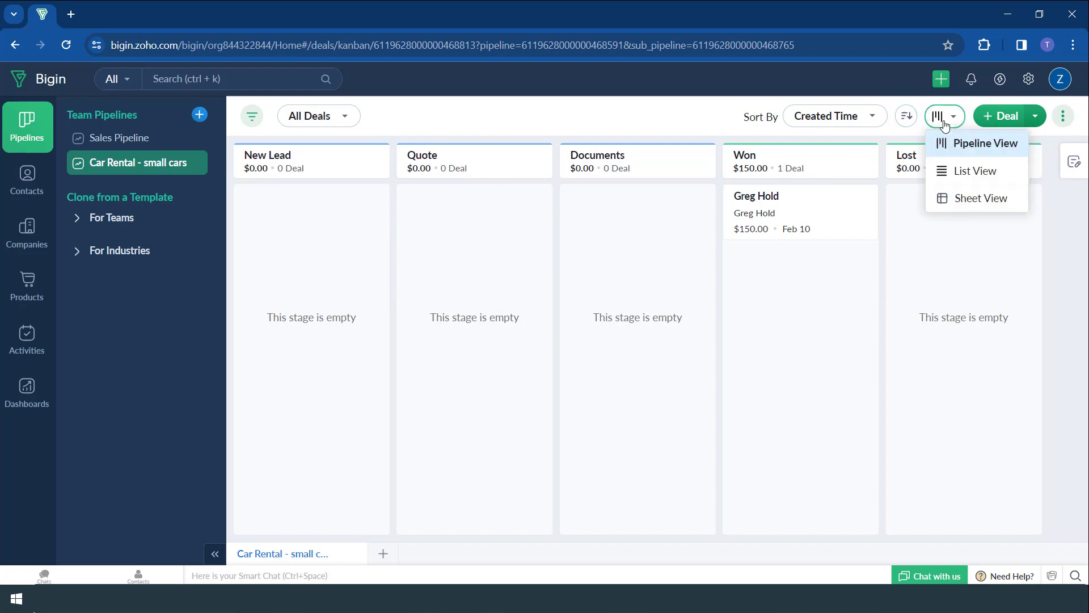
left_click(947, 172)
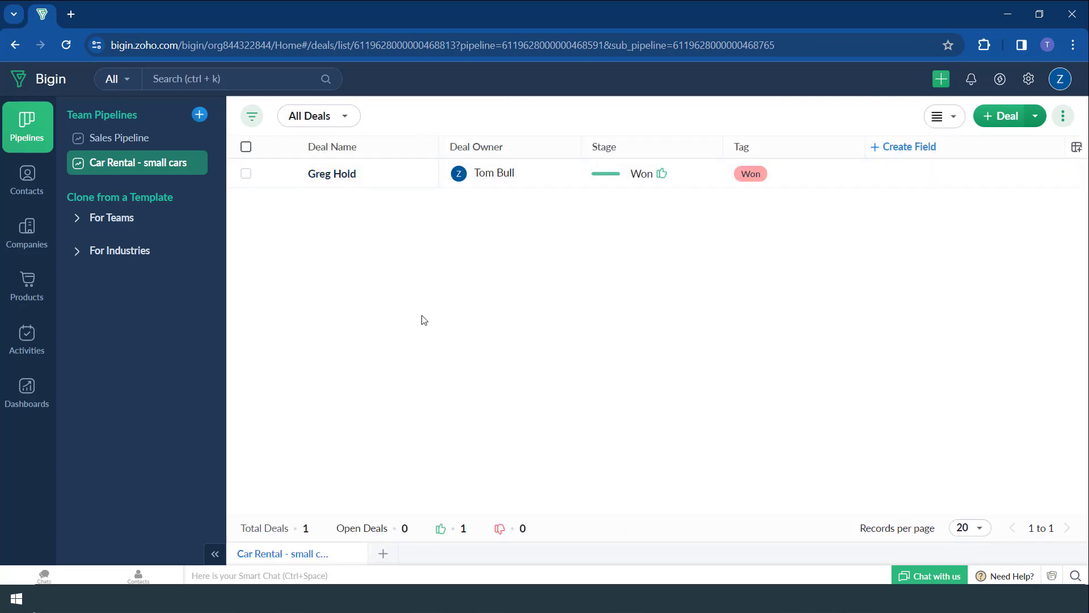
left_click(945, 115)
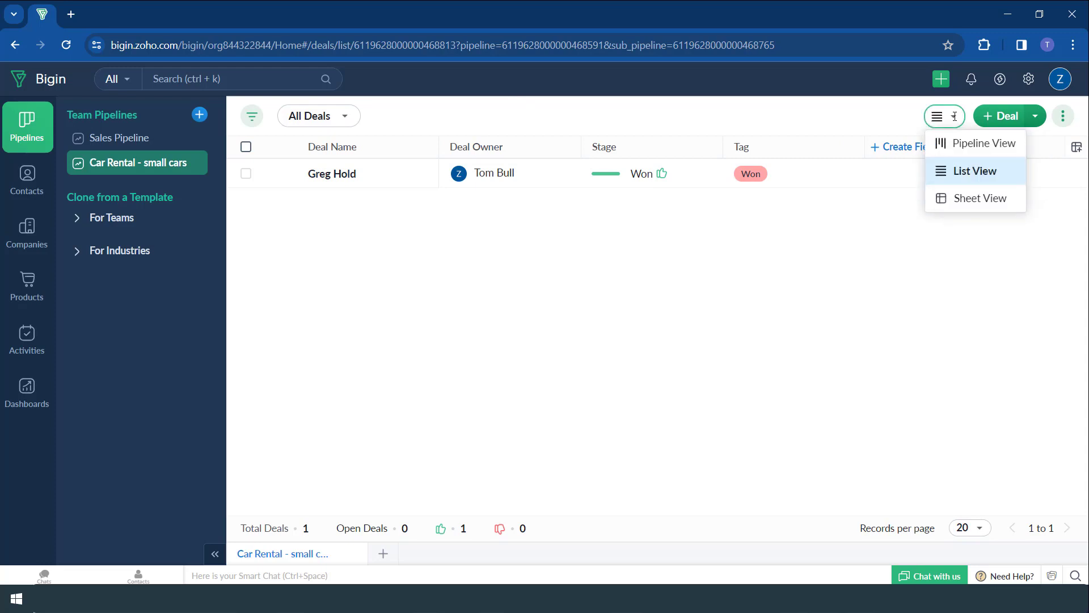
left_click(959, 146)
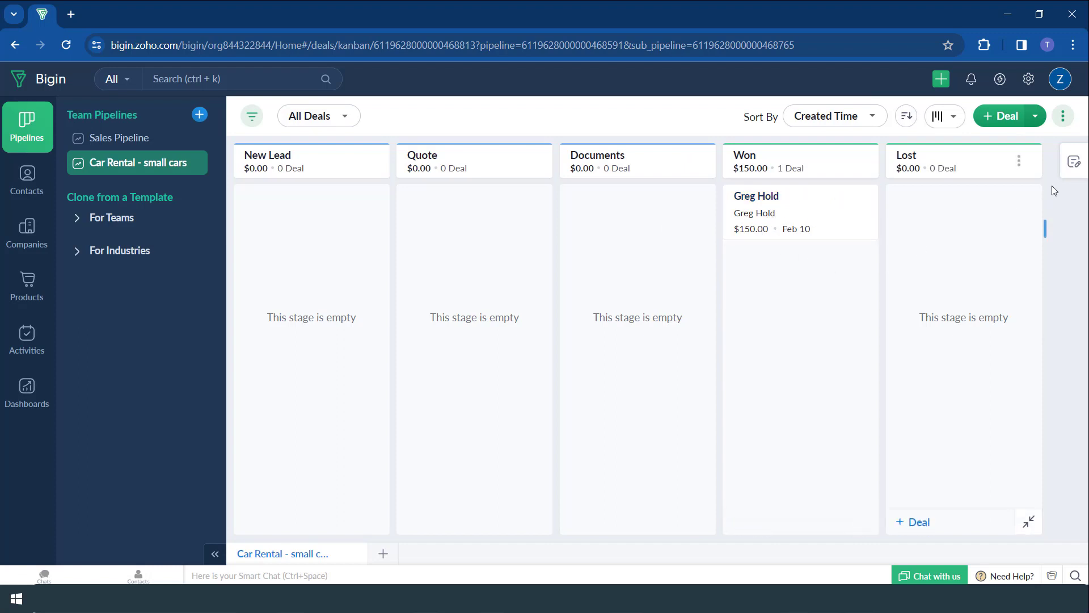
- Show Deal Owner, Description and Tag on the pipeline's deal cards and save
left_click(1073, 164)
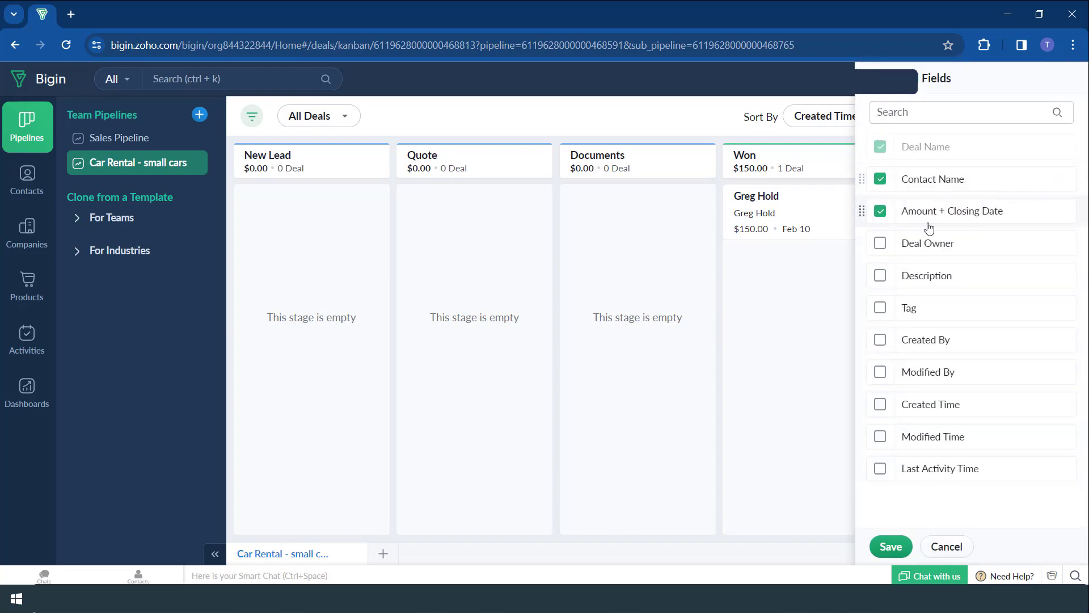
left_click(880, 244)
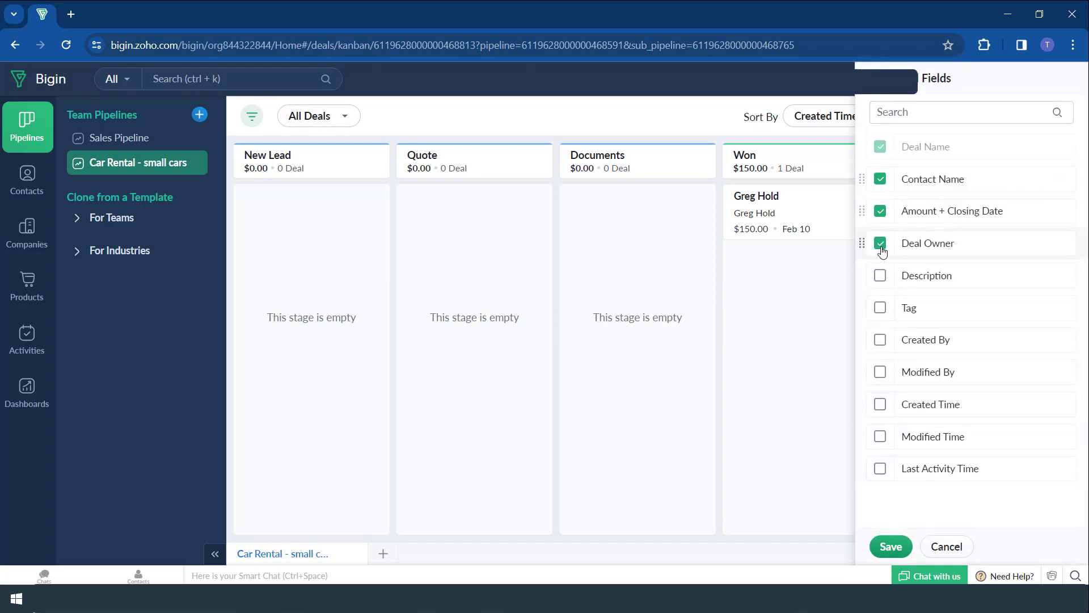
left_click(881, 276)
left_click(880, 307)
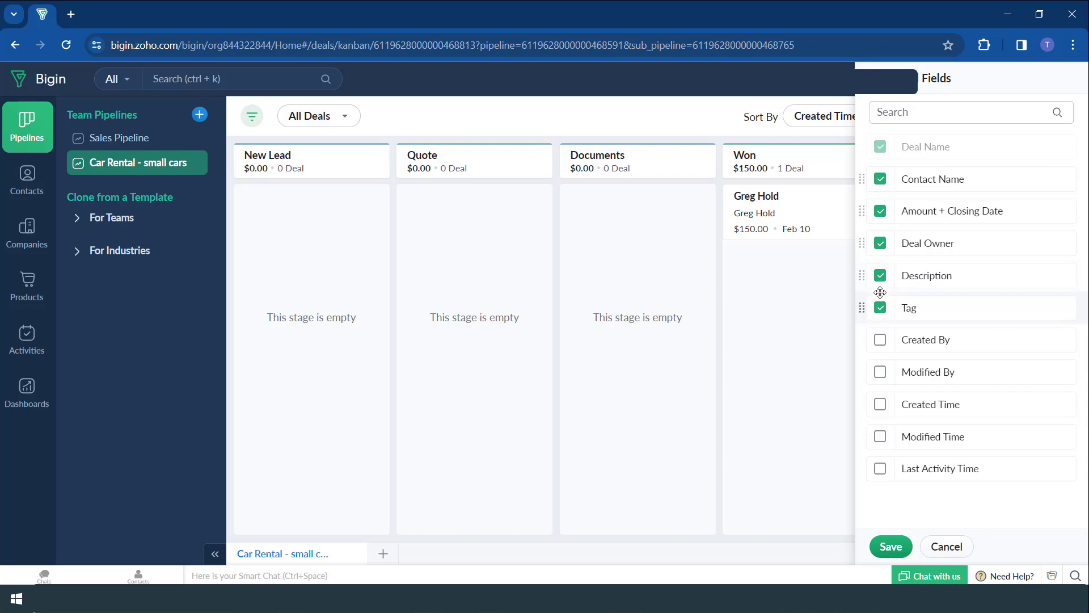
left_click(889, 547)
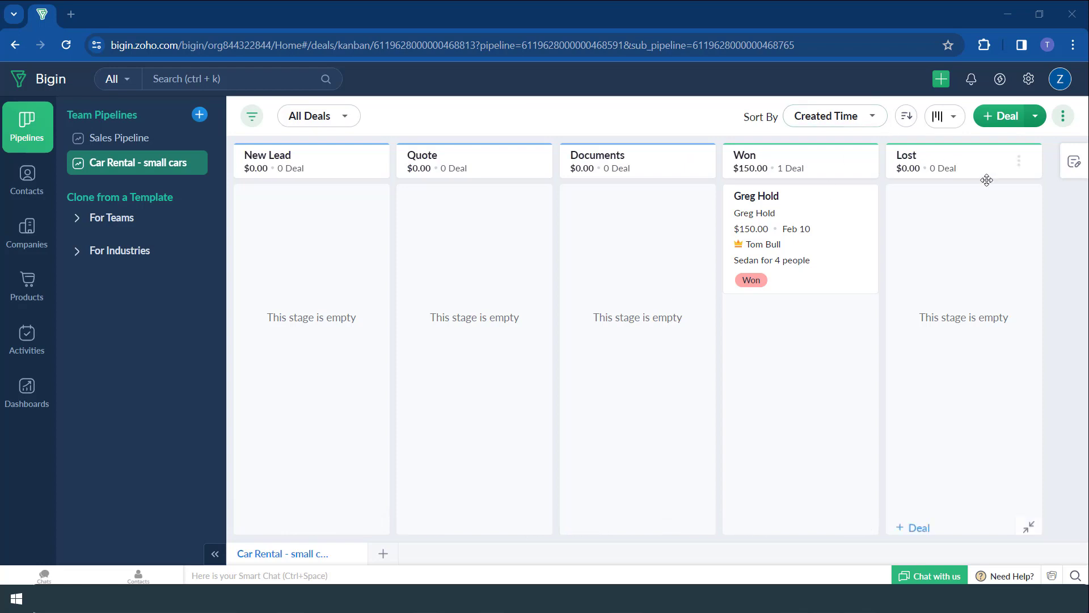
- Reopen the card field settings, close them unchanged, and open the pipeline's ⋮ menu
left_click(1073, 162)
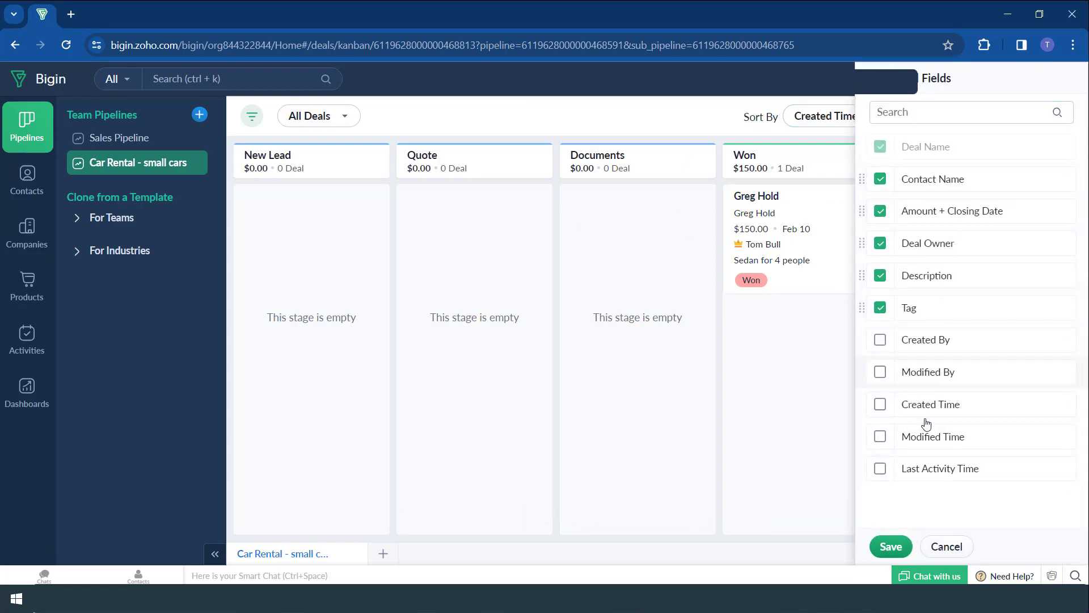
key("Escape")
left_click(1062, 116)
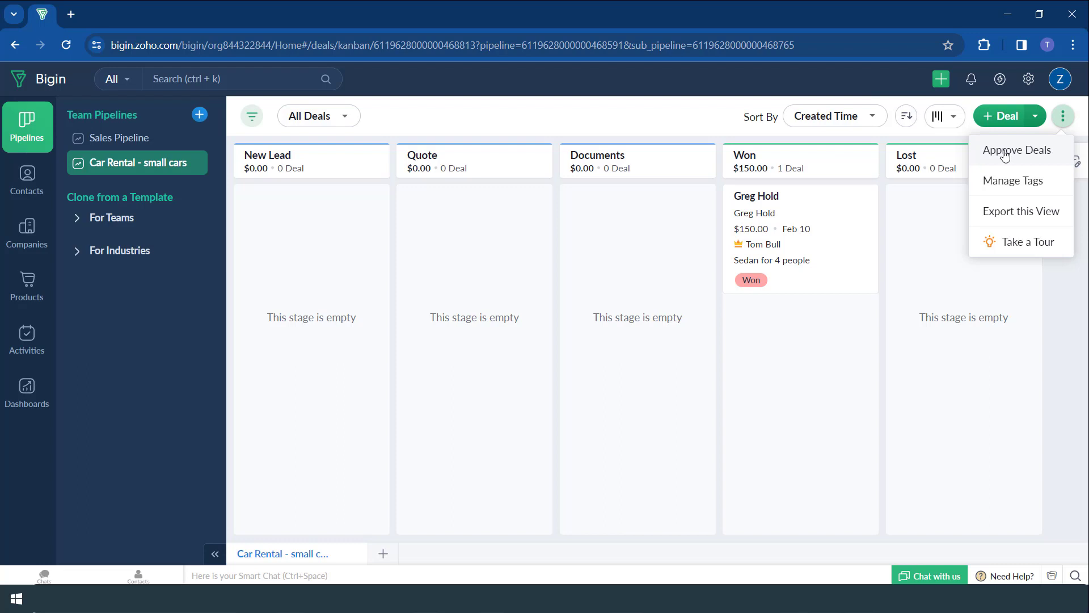
left_click(1005, 152)
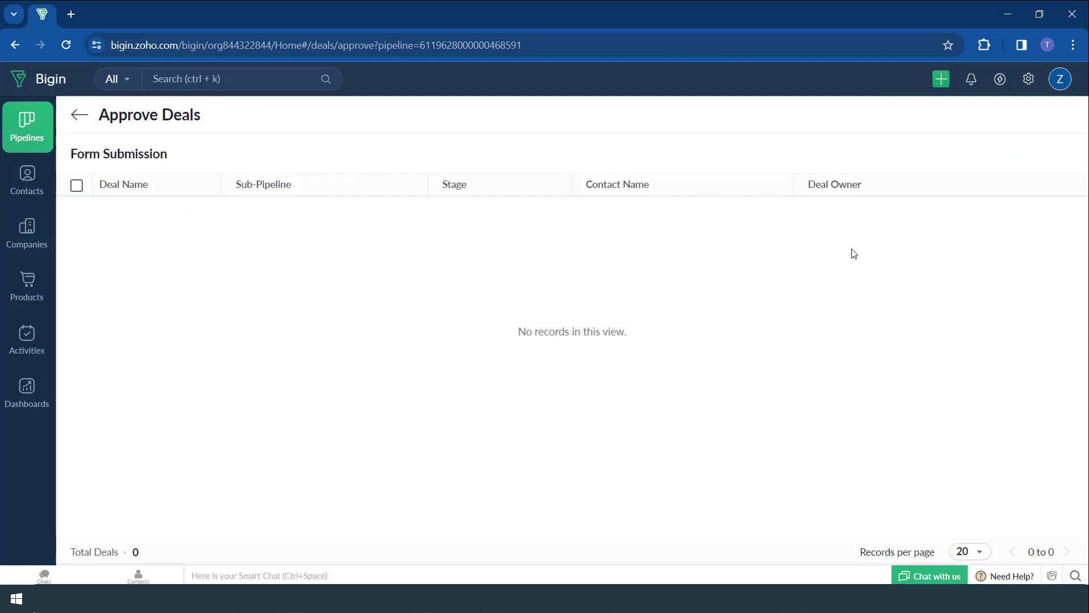
left_click(75, 117)
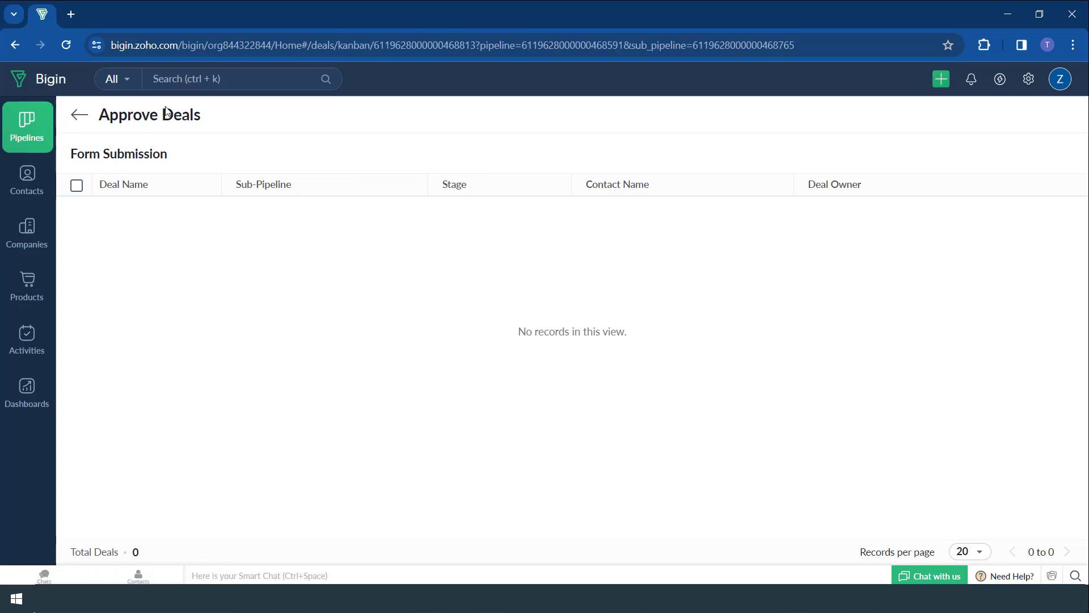